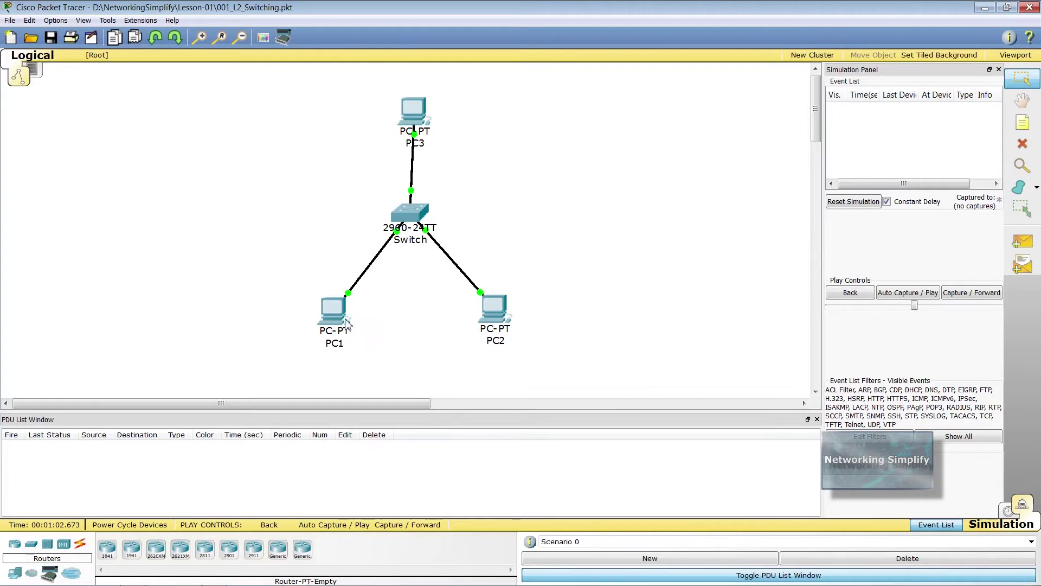
Check PC1's FastEthernet0 interface settings and its IP address
left_click(332, 309)
left_click(421, 179)
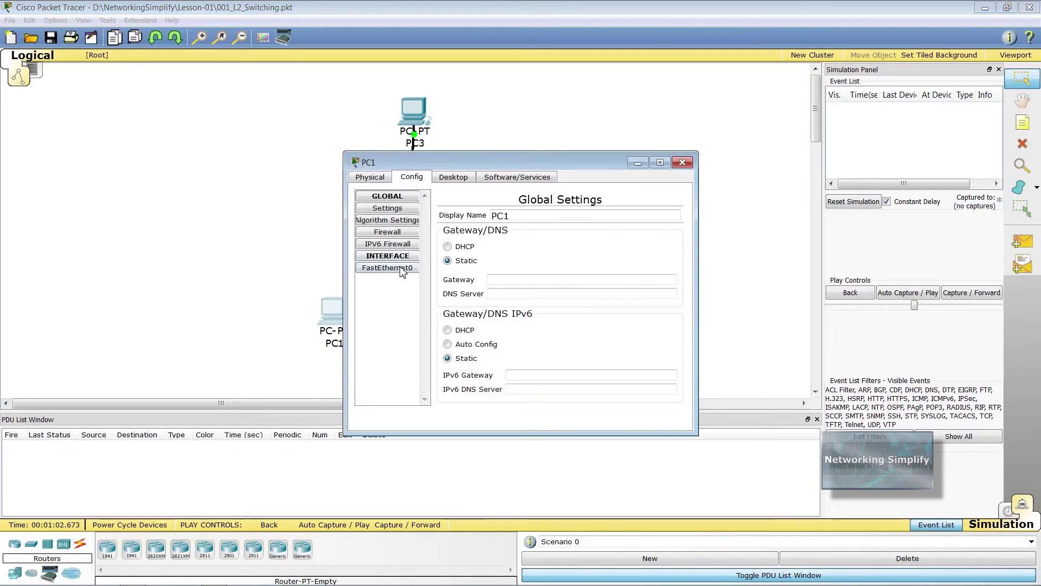
left_click(387, 268)
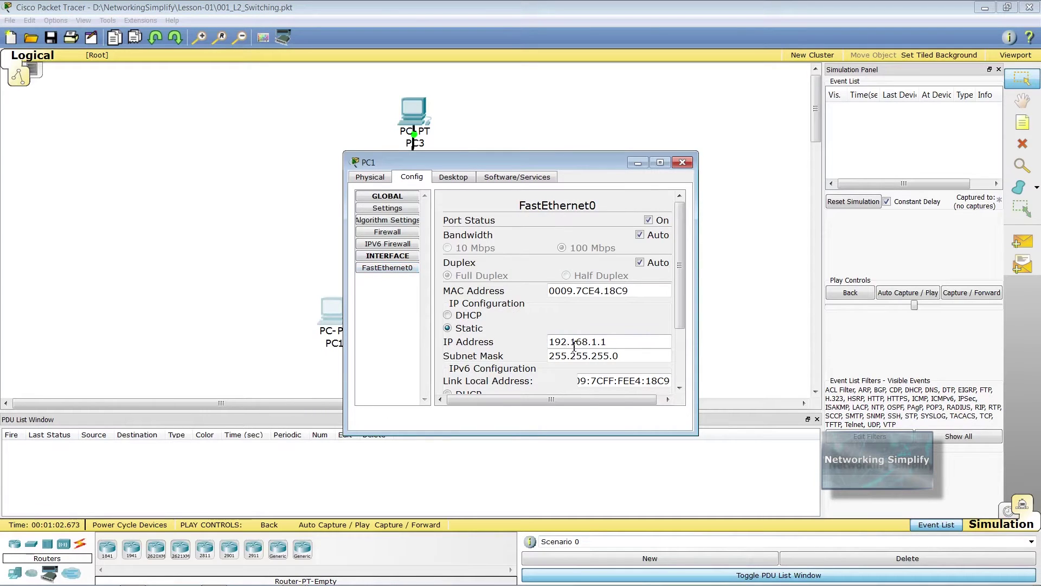
left_click(599, 342)
left_click(682, 163)
Review the FastEthernet0 interface settings of PC2 and PC3
left_click(499, 312)
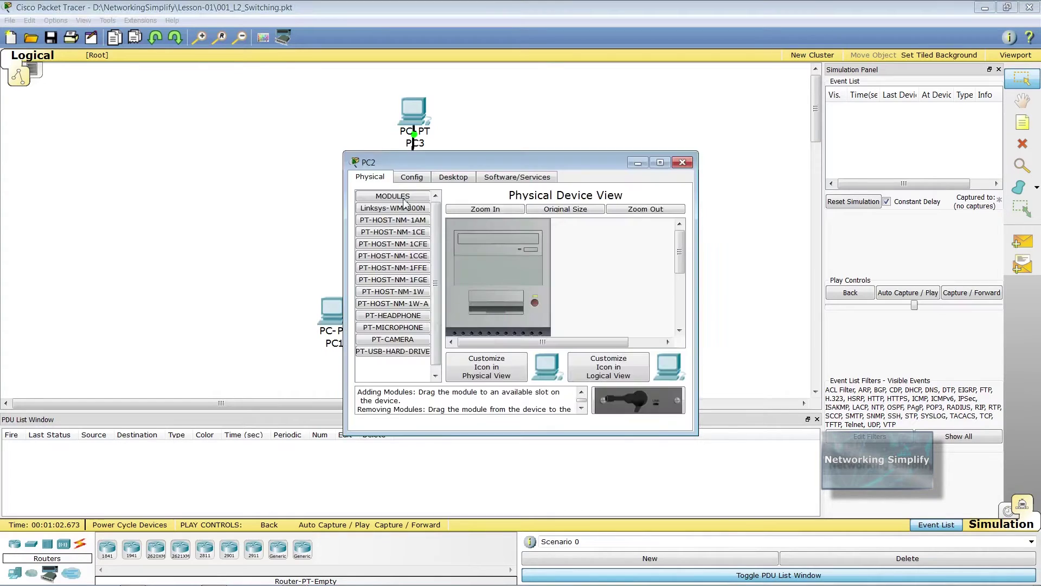
left_click(399, 179)
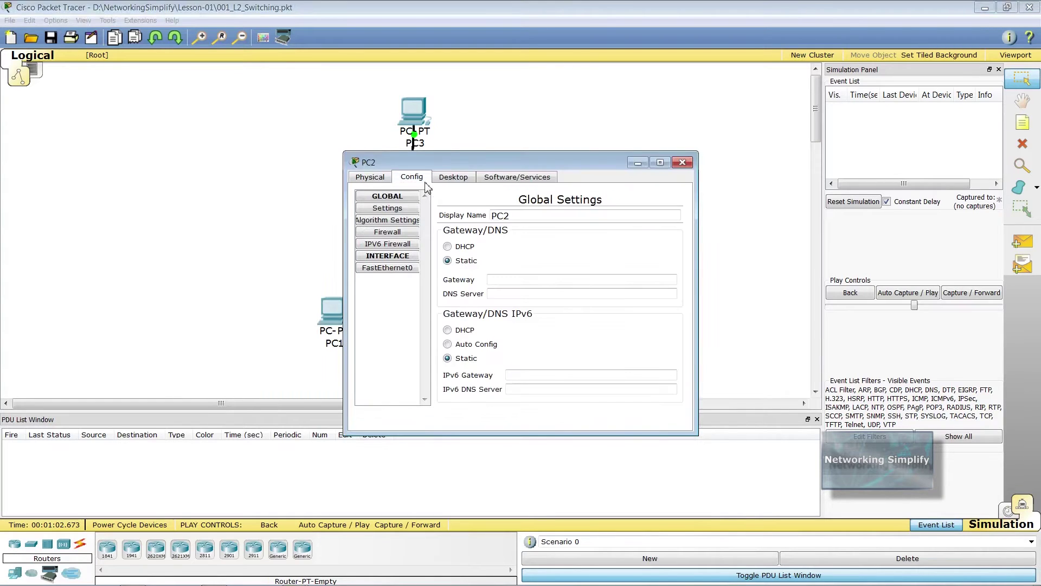
left_click(387, 268)
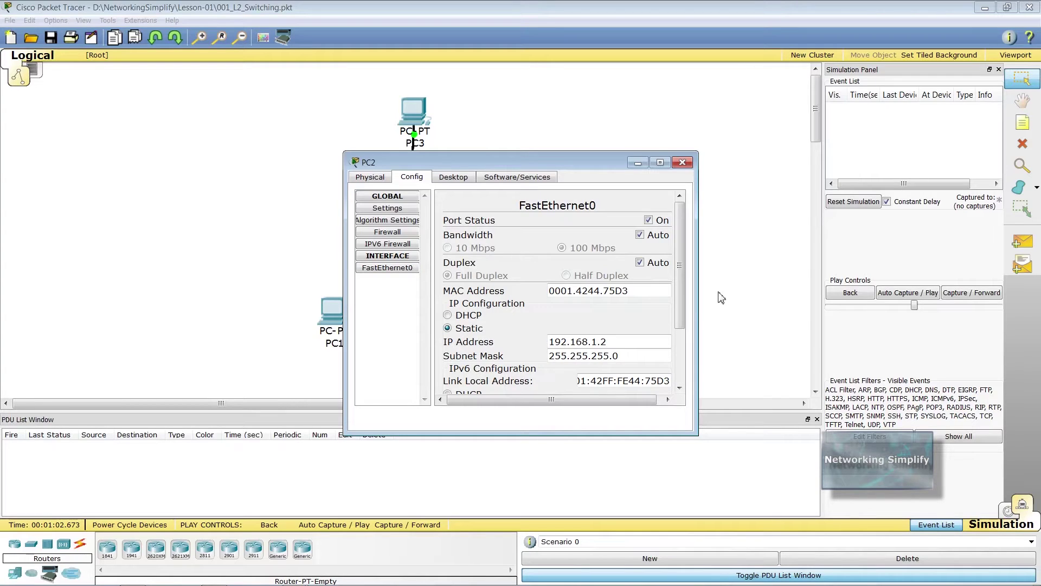
left_click(682, 162)
left_click(416, 112)
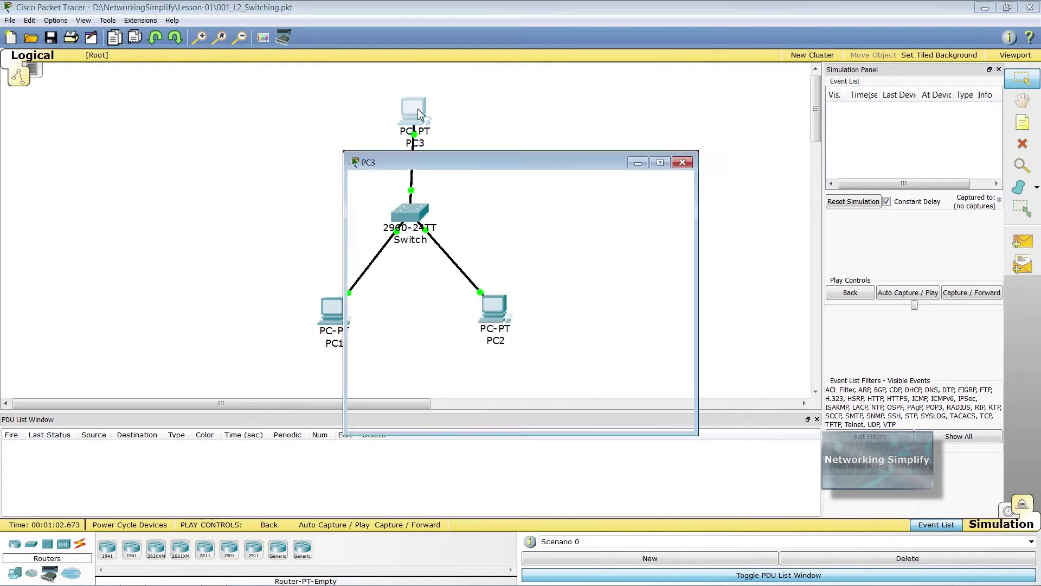
left_click(410, 177)
left_click(398, 268)
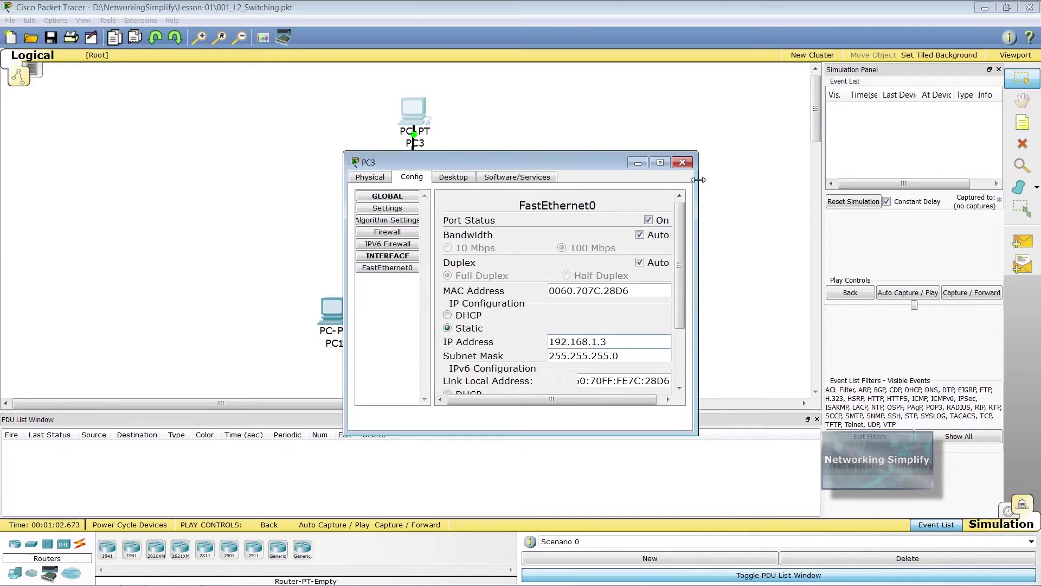
left_click(682, 162)
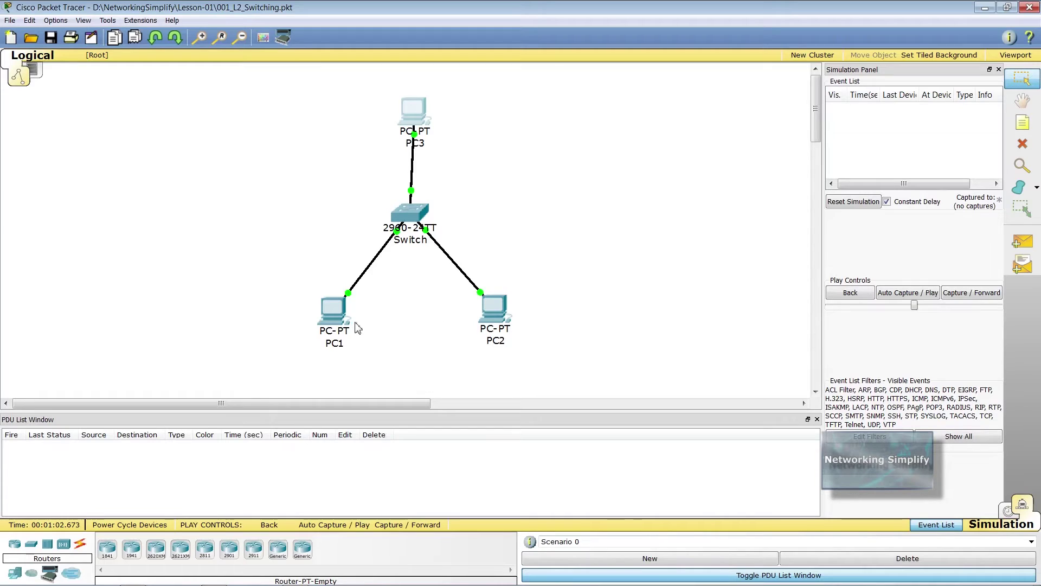
Switch to Realtime mode and run arp -a in PC1's Command Prompt
left_click(335, 313)
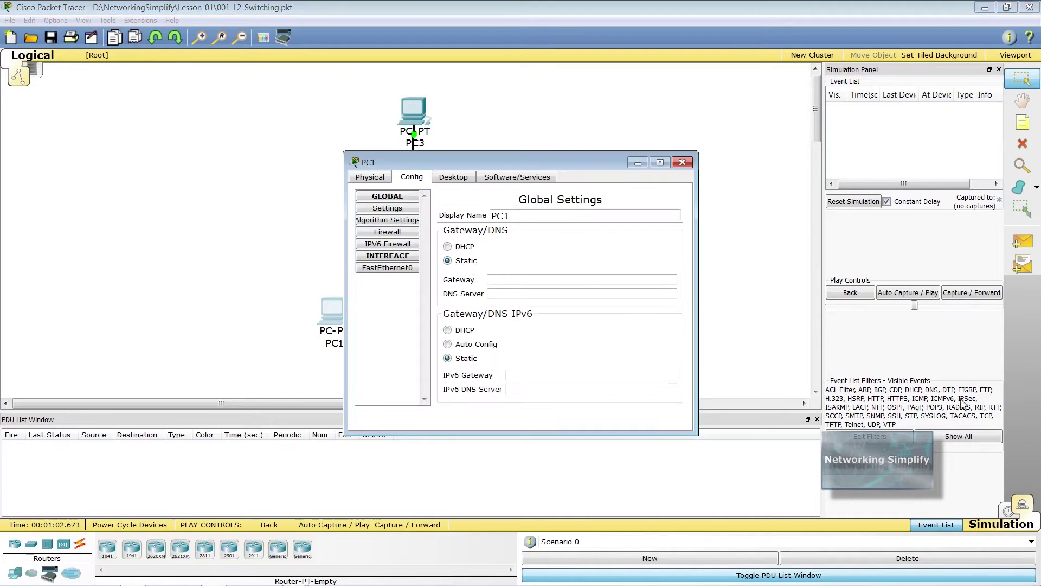
left_click(682, 162)
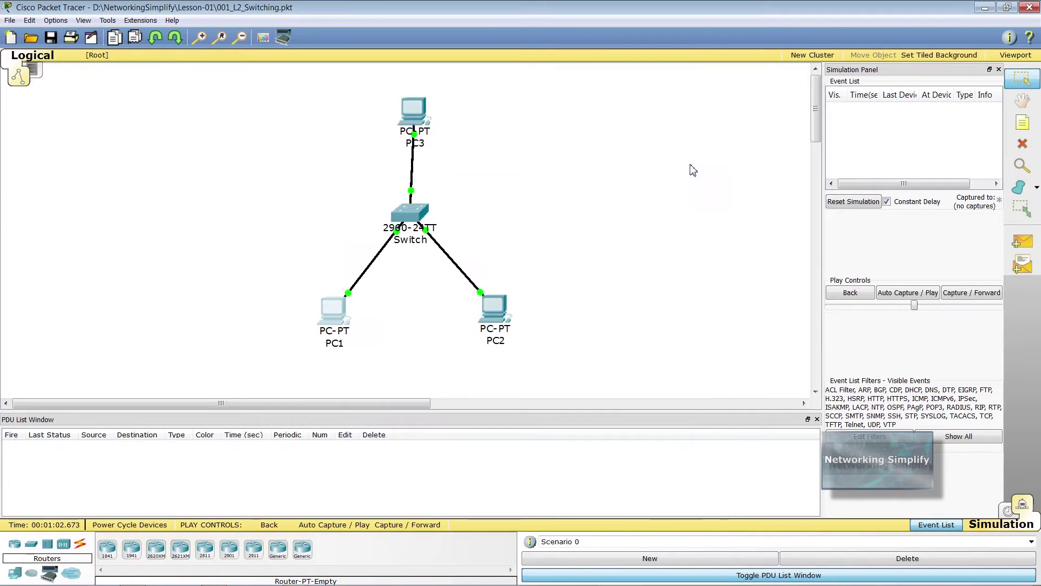
left_click(1007, 511)
left_click(337, 310)
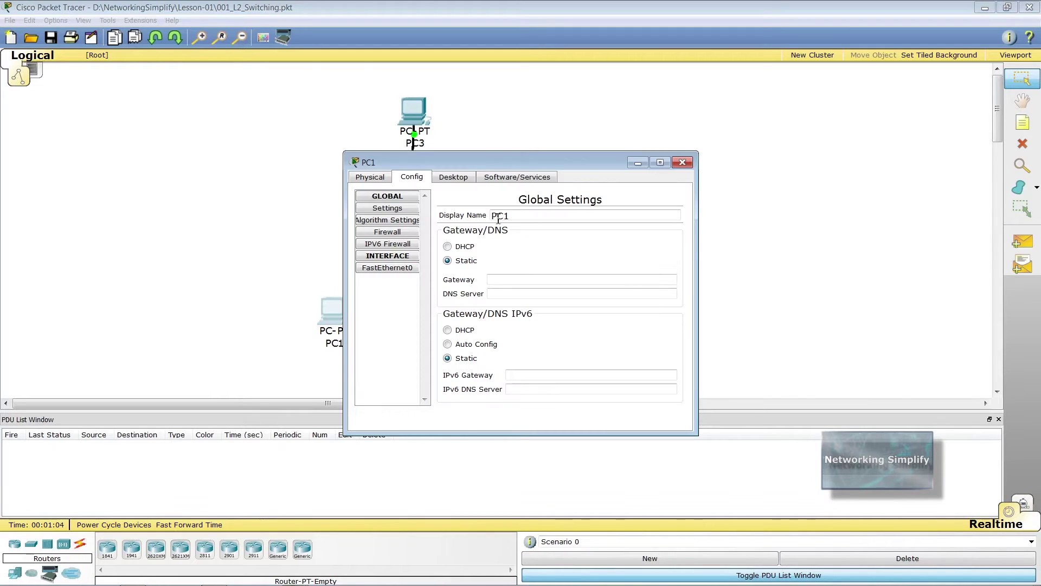
left_click(453, 177)
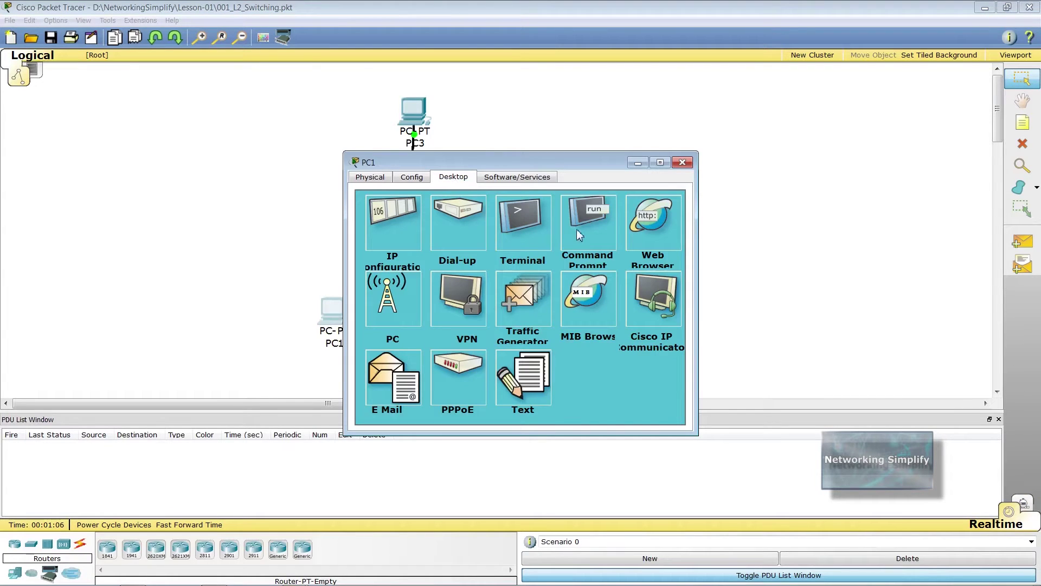
left_click(590, 230)
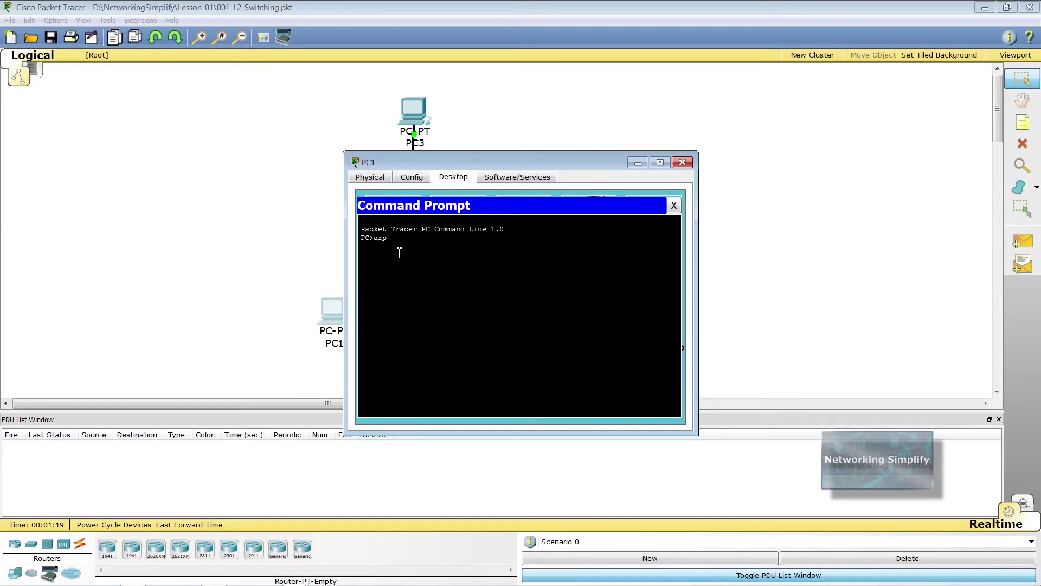
key("Return")
left_click(673, 206)
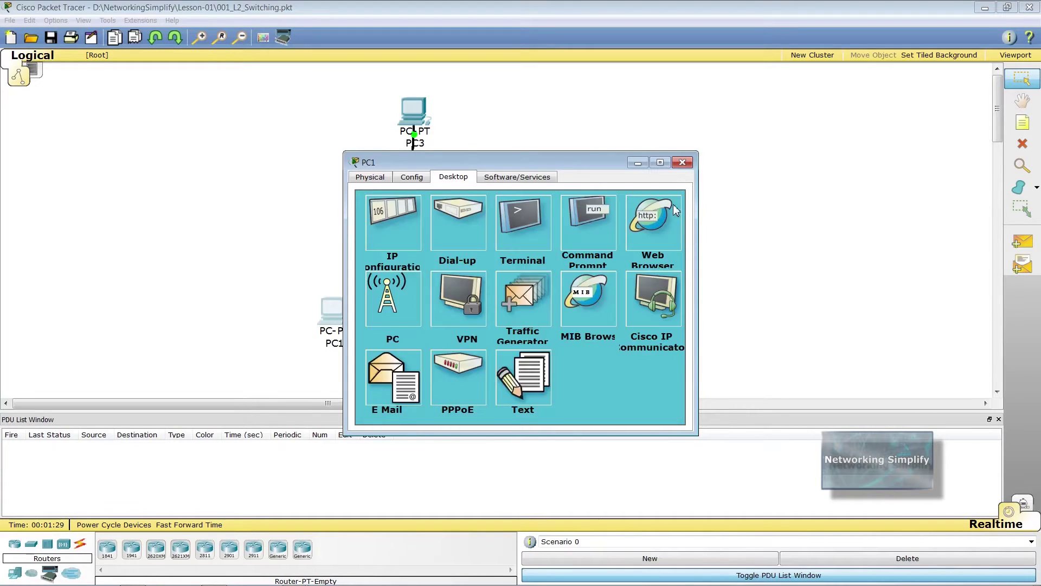
left_click(682, 162)
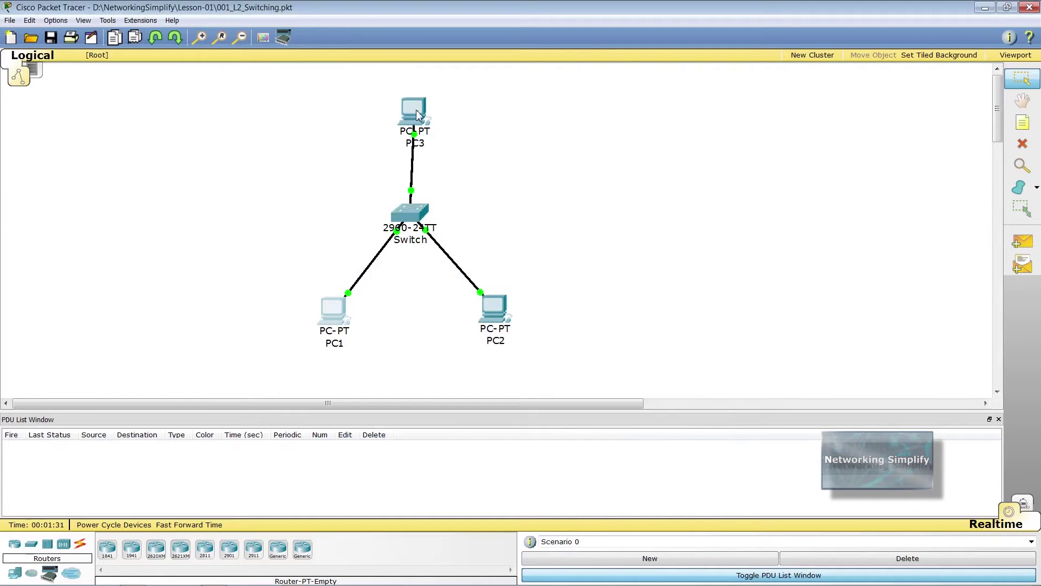
Run arp -a in PC3's Command Prompt to confirm its ARP table is empty
left_click(416, 114)
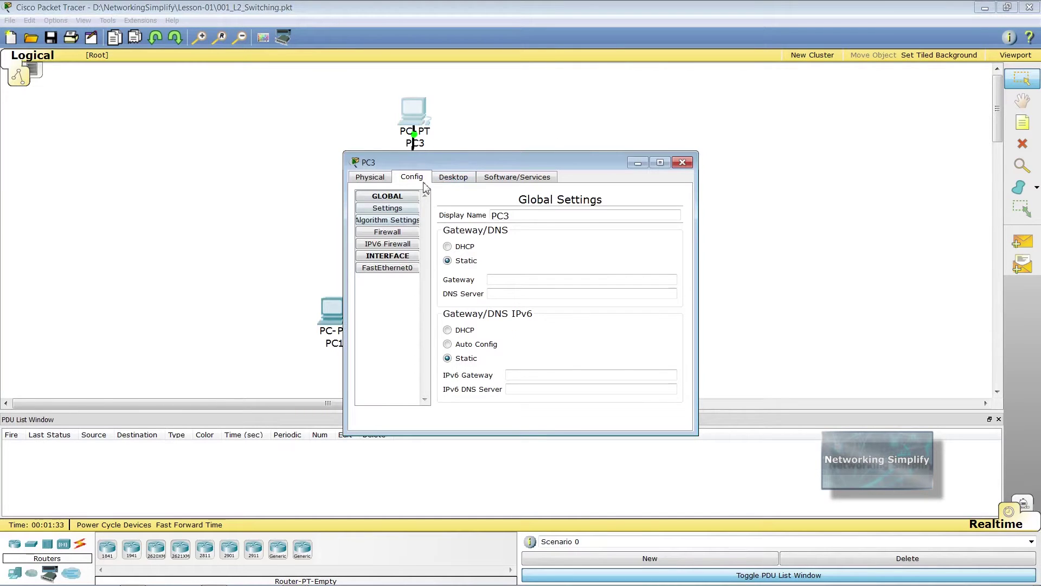
left_click(454, 177)
left_click(591, 223)
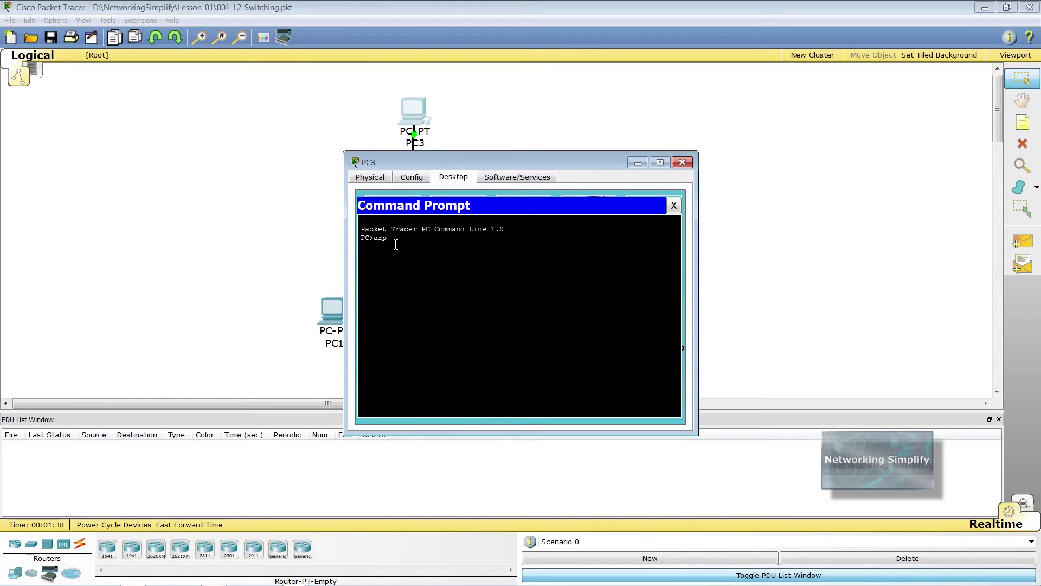
type("arp -a")
key("Return")
left_click(673, 205)
left_click(683, 163)
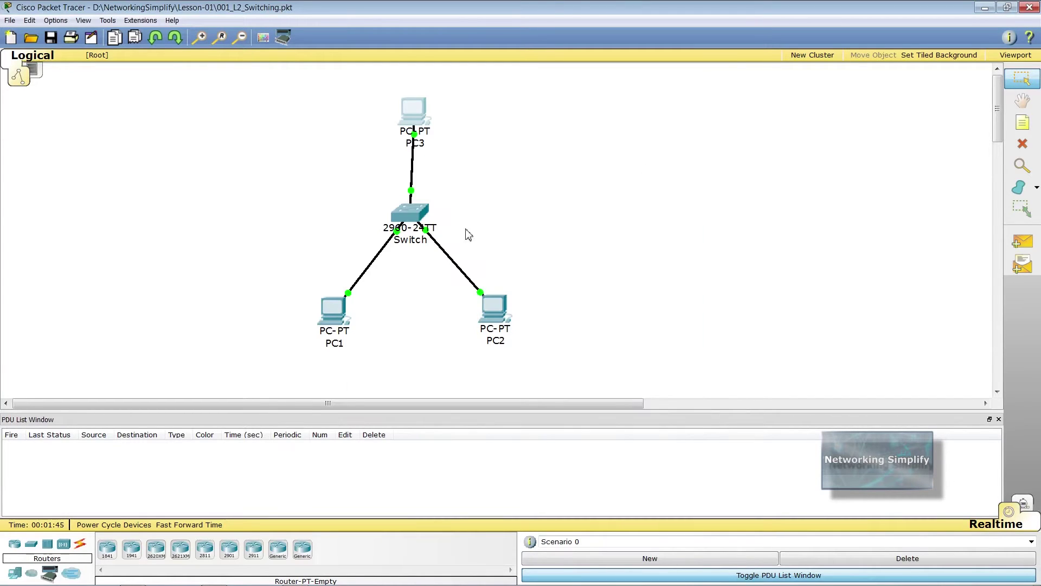
Run arp -a on PC2, confirming No ARP Entries Found
left_click(494, 305)
left_click(457, 179)
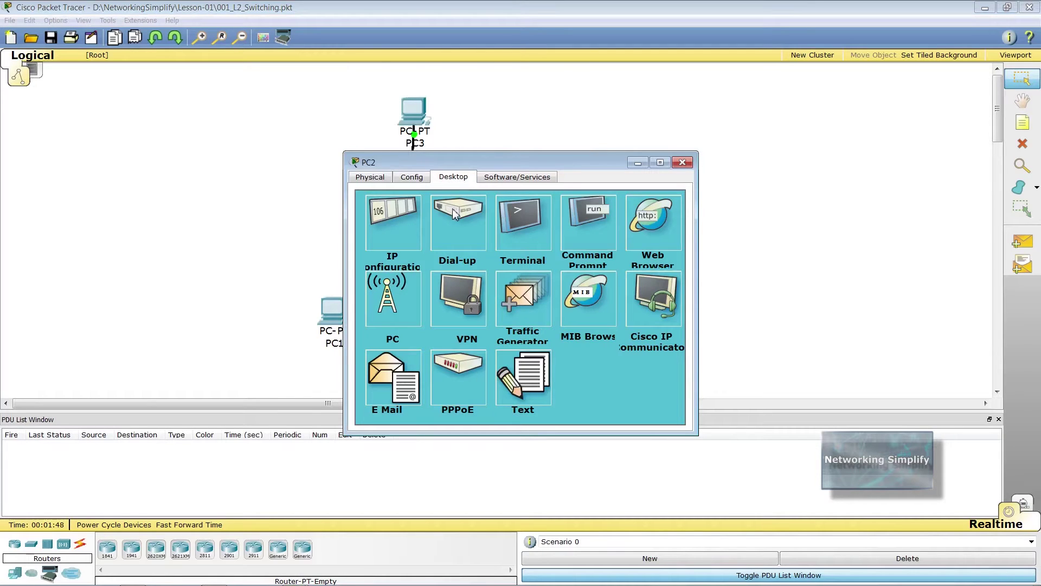
left_click(597, 236)
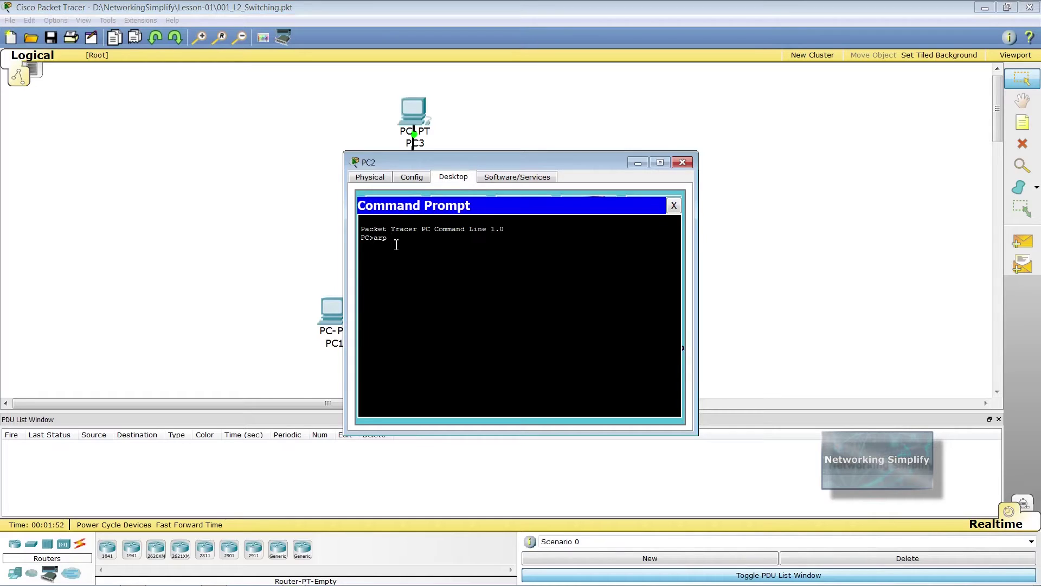
key("Return")
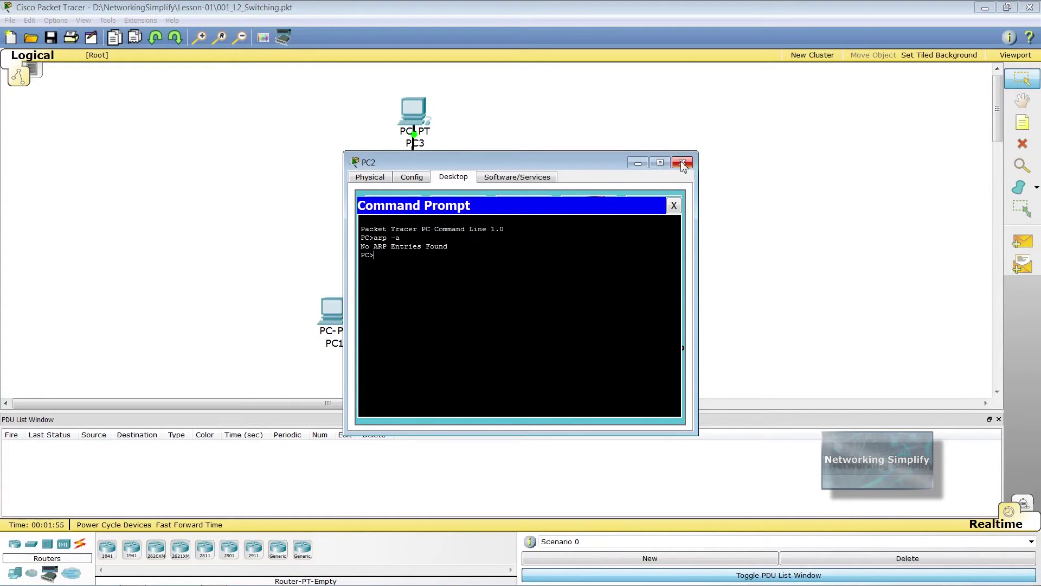
left_click(674, 206)
left_click(682, 163)
left_click(407, 220)
left_click(445, 177)
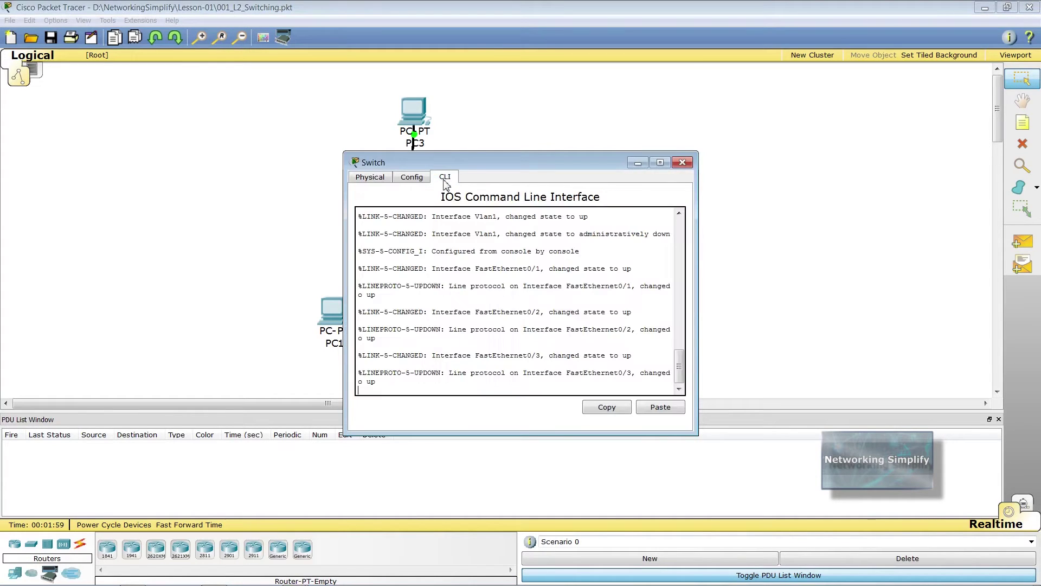
key("Return")
type("enable")
key("Return")
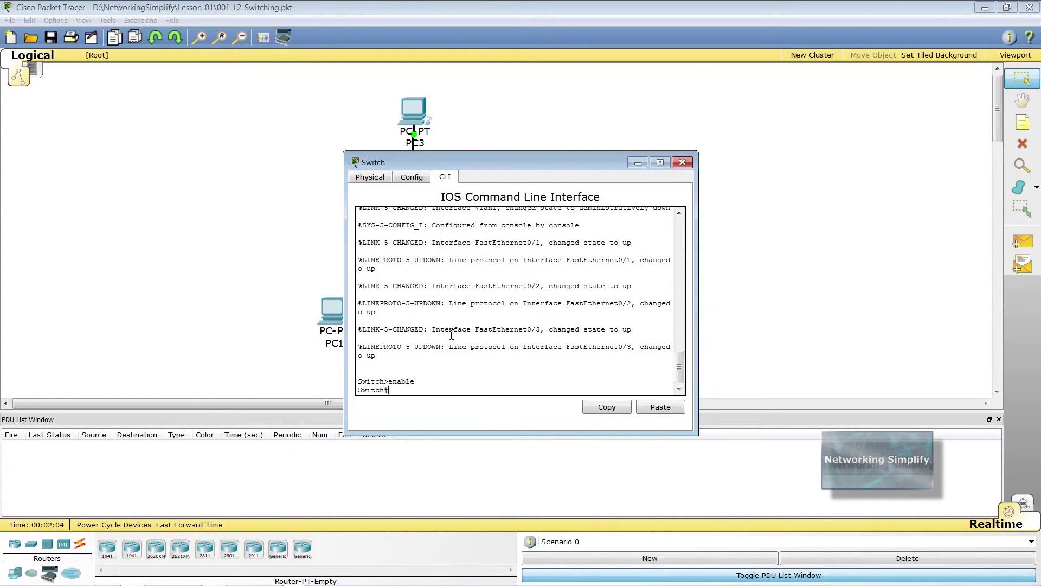
type("show mac a")
key("Tab")
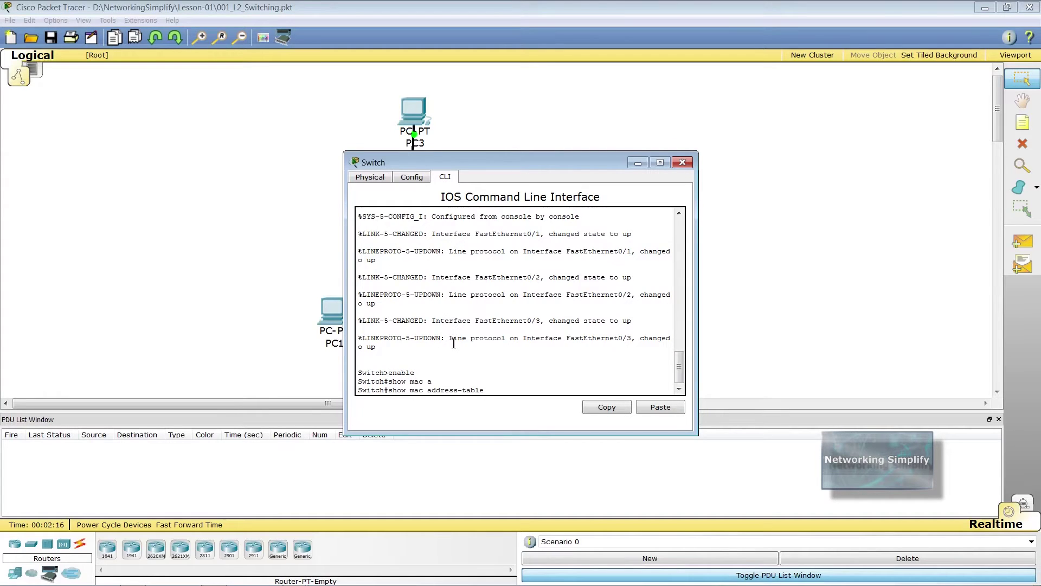
key("Return")
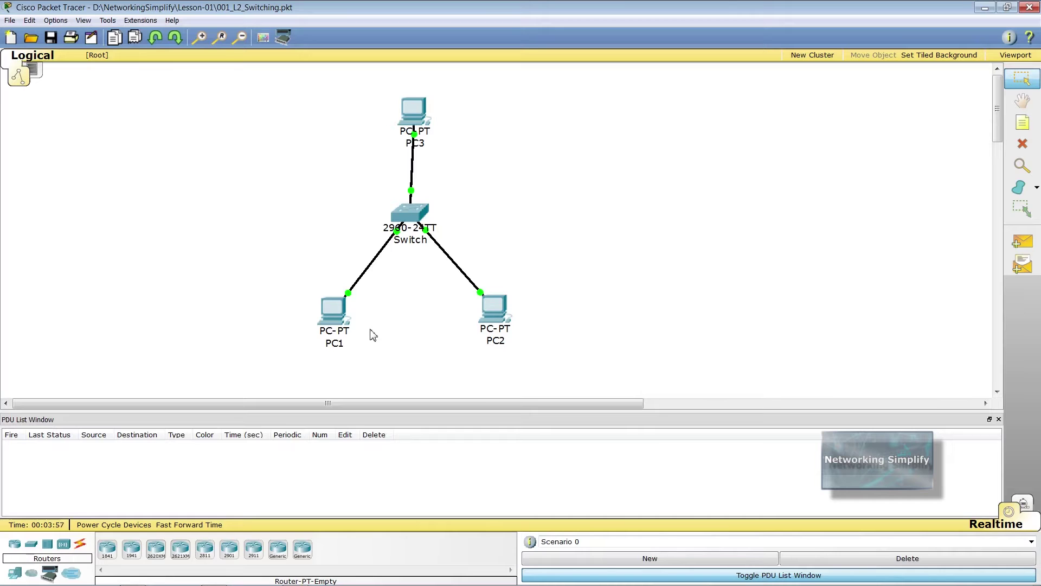
Return to Simulation mode, add a PC1-to-PC2 simple PDU, widen the event panel, and select all devices
left_click(1018, 503)
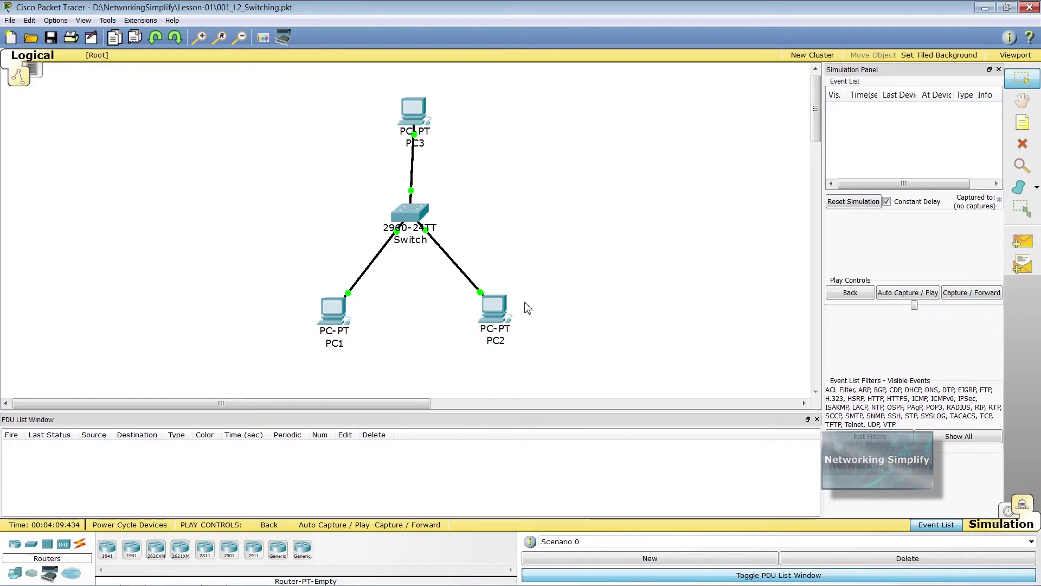
left_click(1022, 242)
left_click(333, 310)
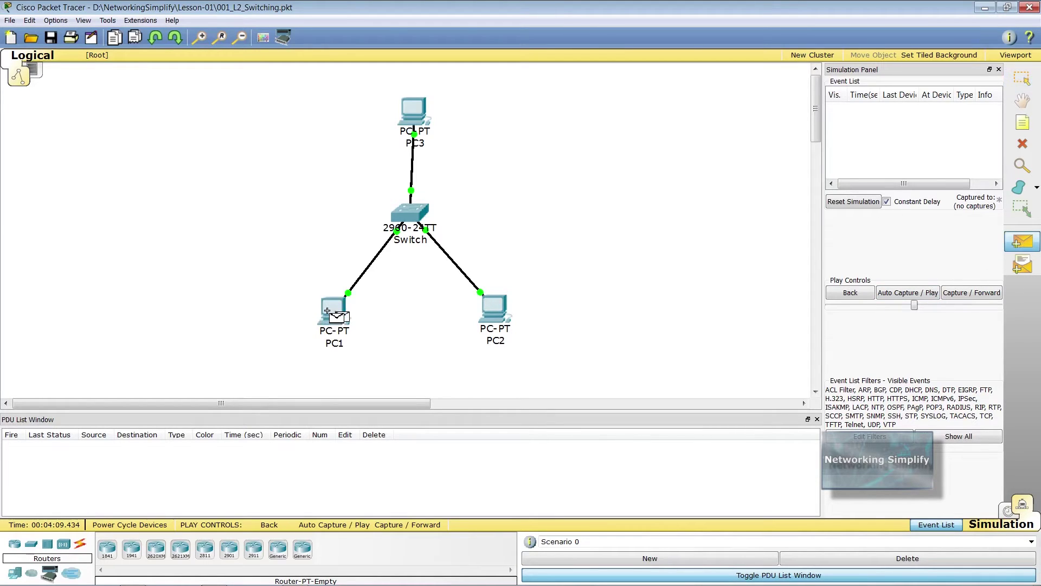
left_click(494, 314)
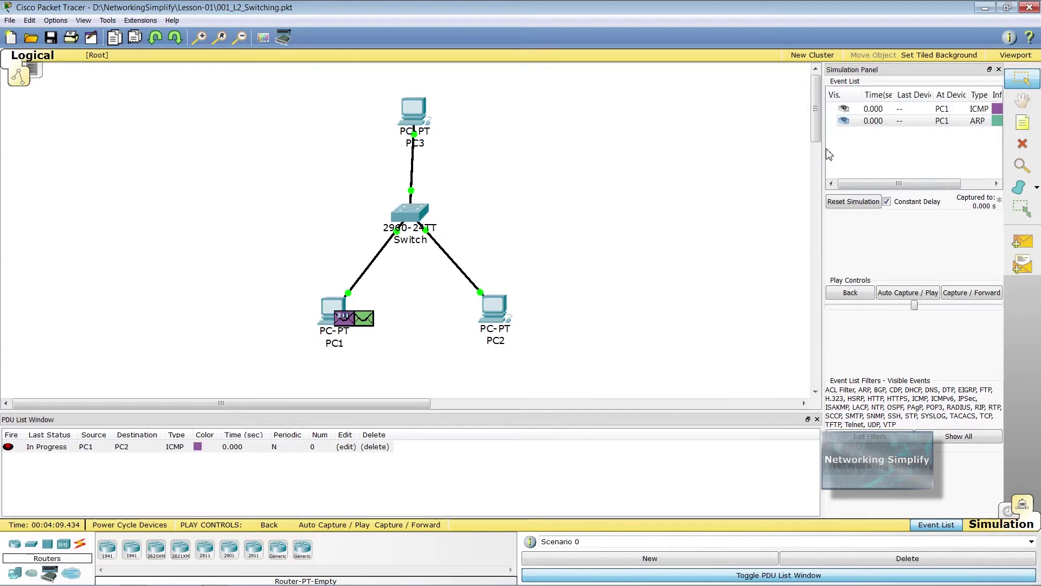
left_click_drag(823, 152, 768, 152)
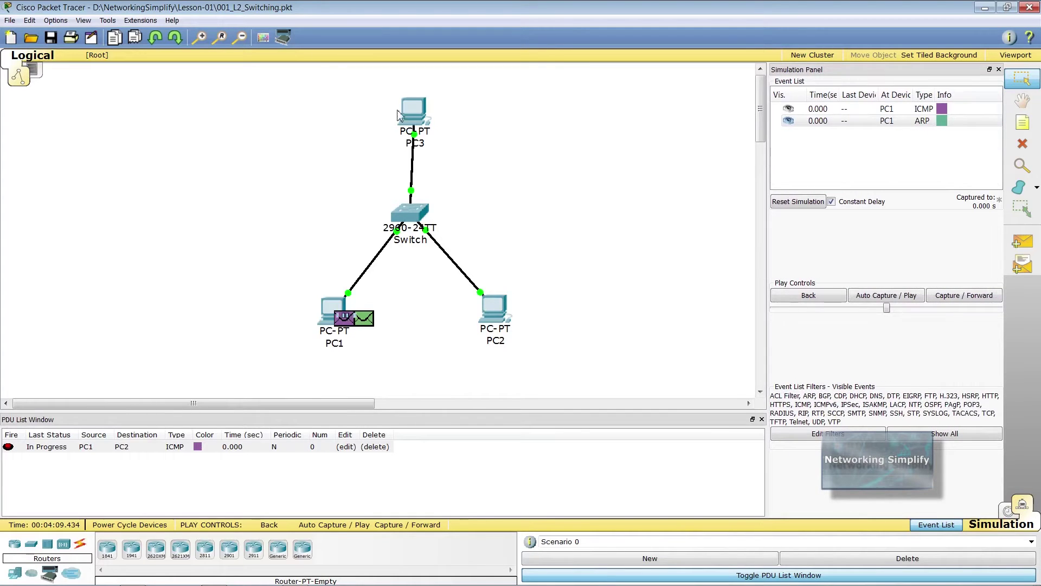
left_click_drag(590, 107, 279, 351)
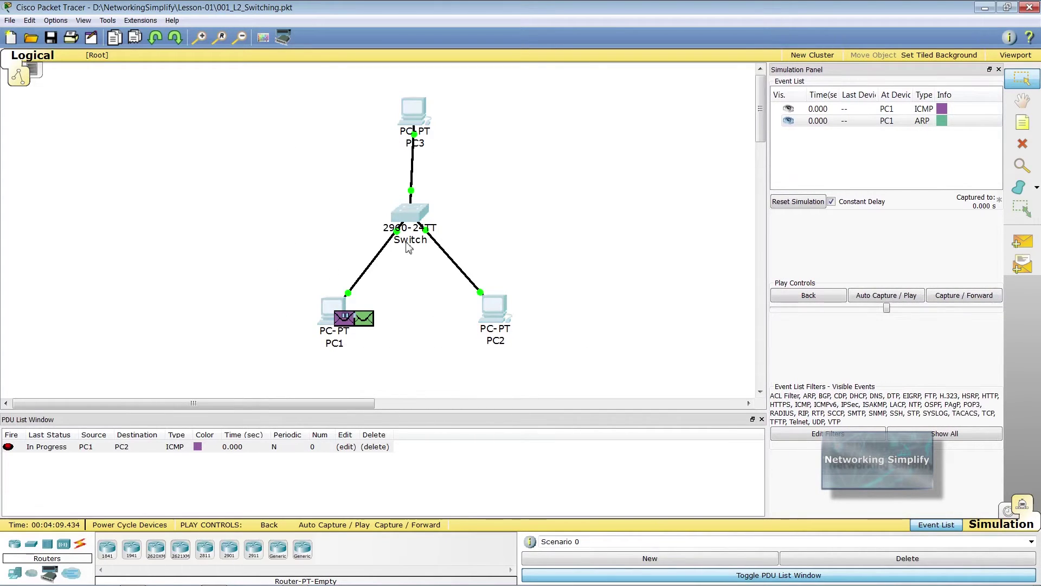
Move the topology left, view the ICMP event's Outbound PDU Details, then open PC1's ARP broadcast event
left_click_drag(415, 223, 141, 210)
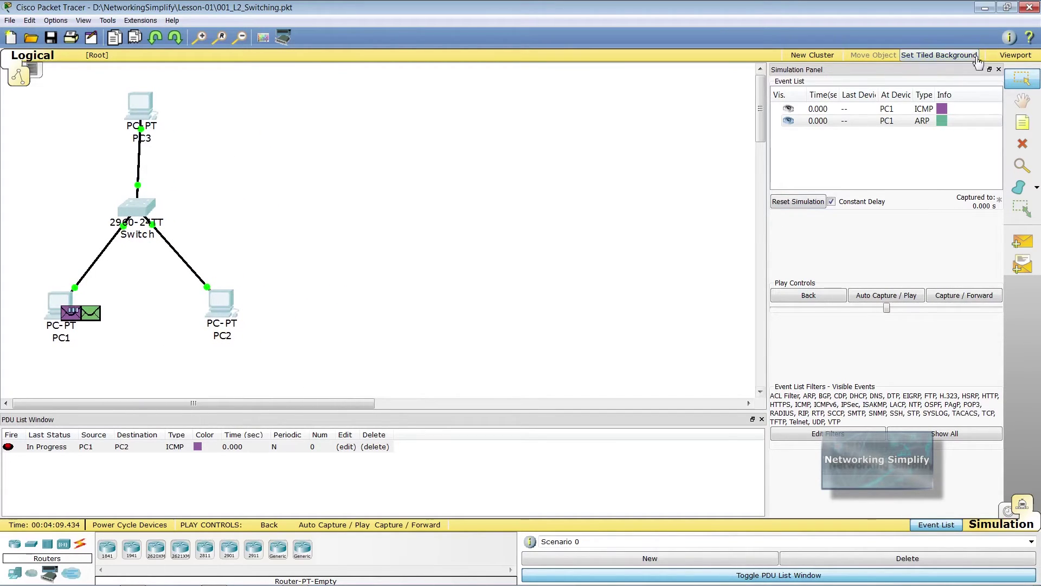
left_click(949, 111)
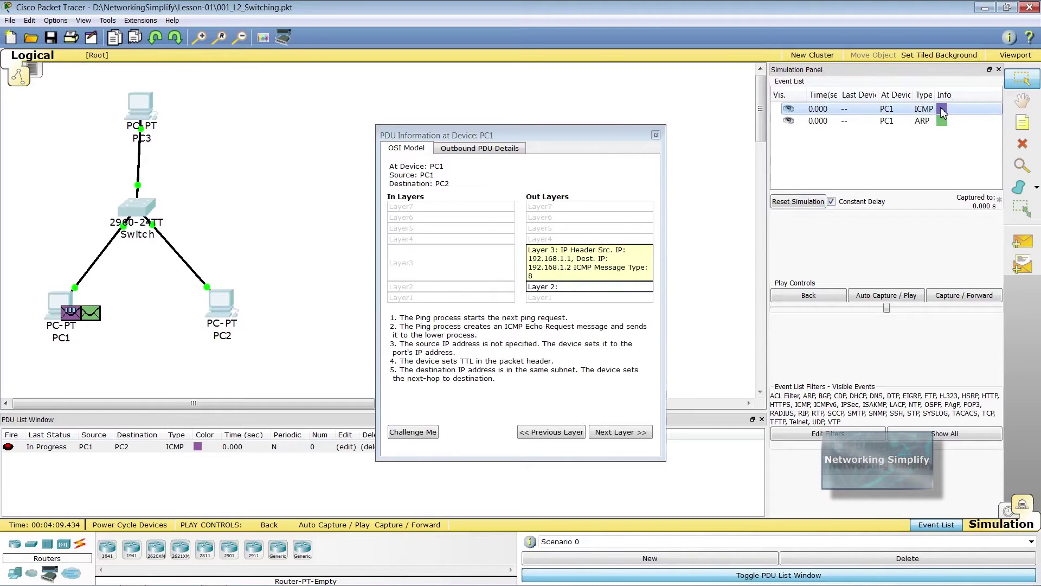
left_click_drag(592, 135, 584, 91)
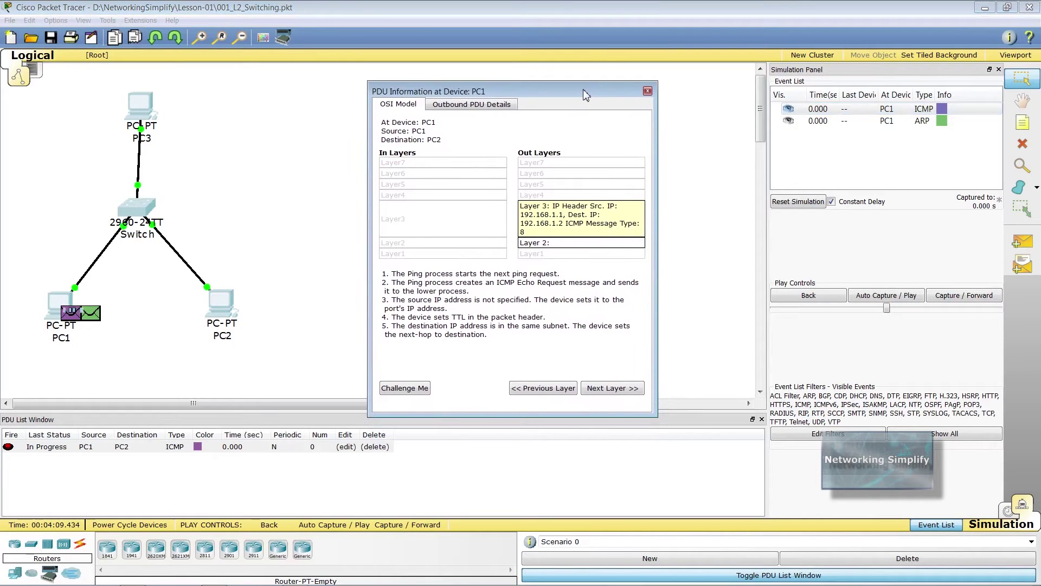
left_click(464, 104)
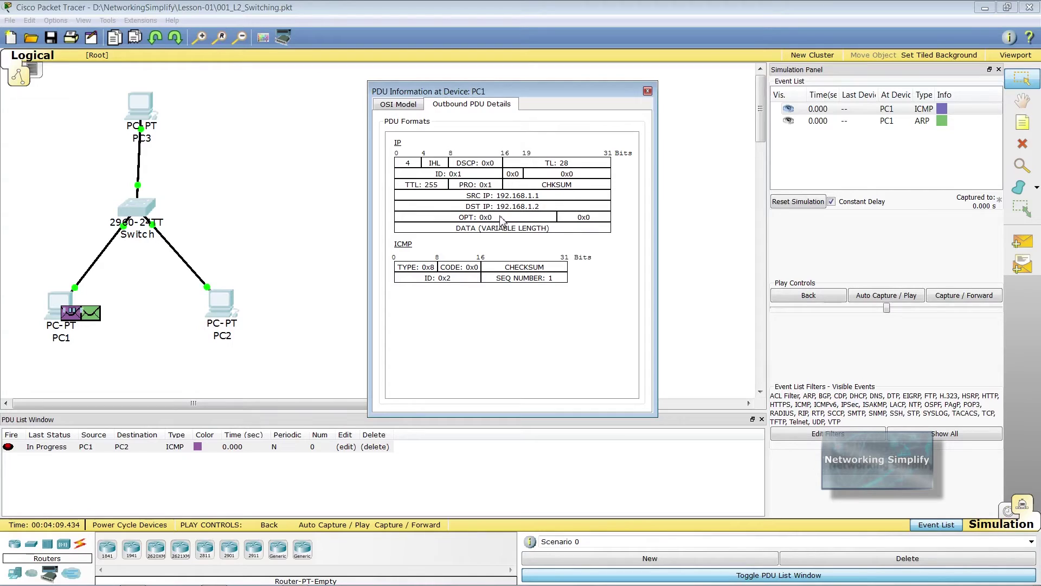
key("ctrl+shift+Tab")
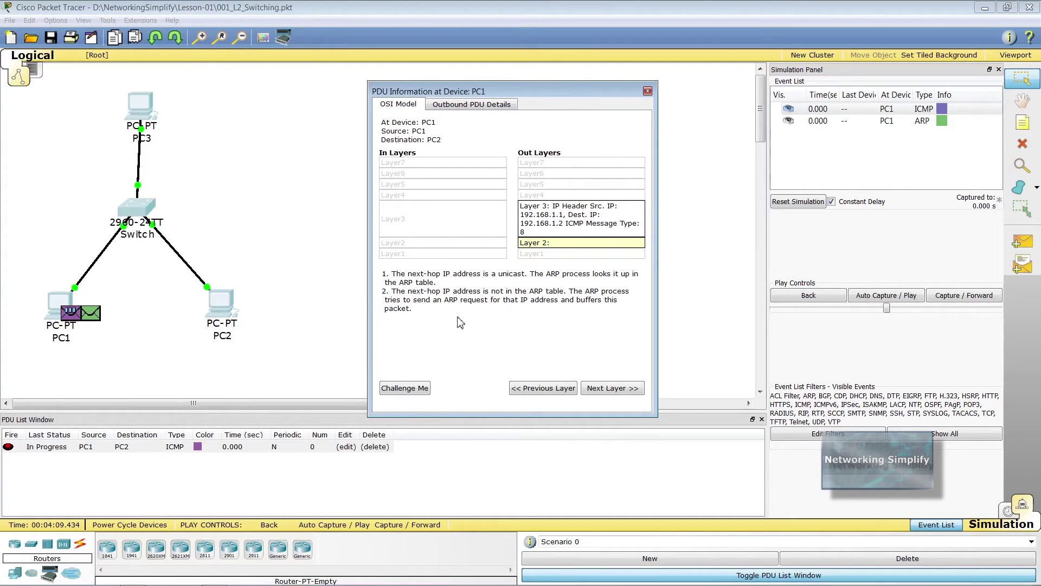
left_click(941, 122)
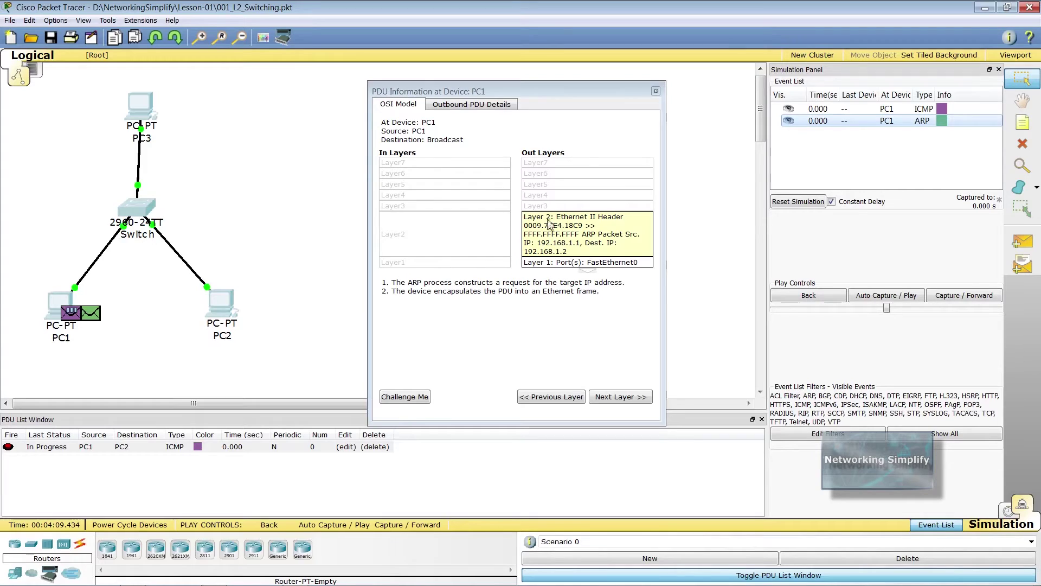
Step to Layer 1, forward the ARP broadcast, and open the 0.001 PC1→Switch ARP event
left_click(610, 396)
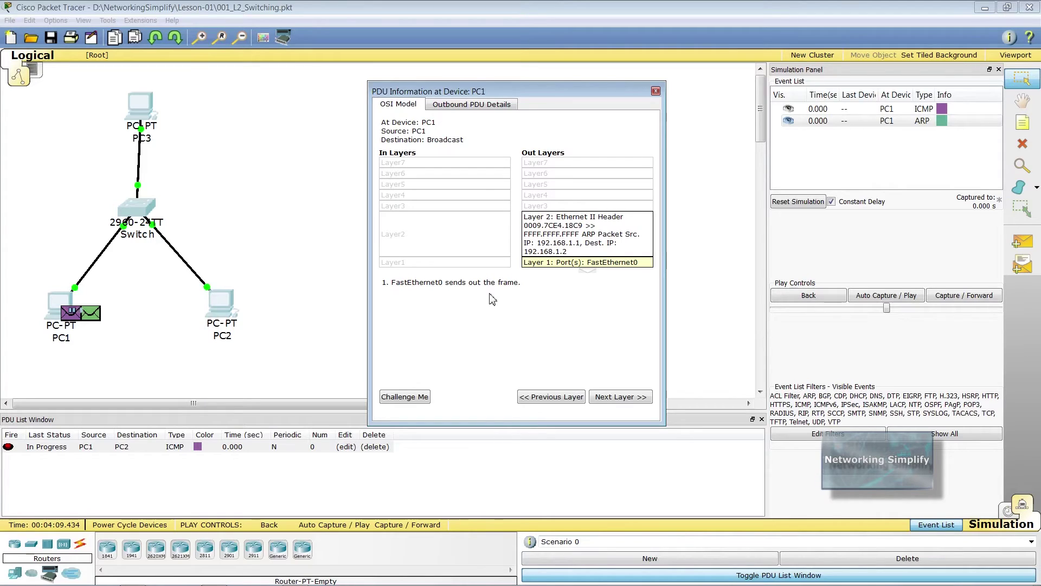
left_click(959, 299)
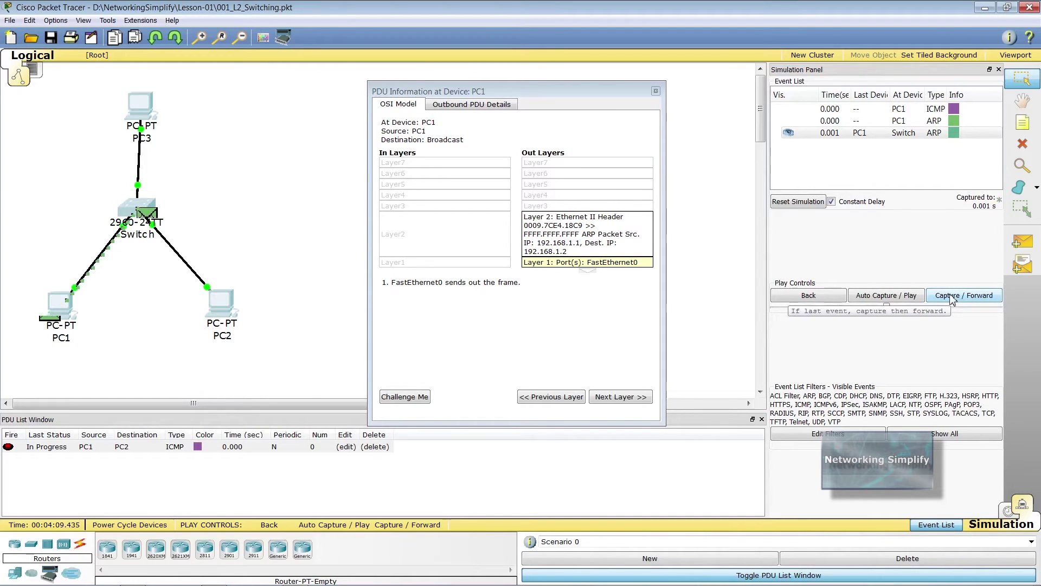
left_click(953, 136)
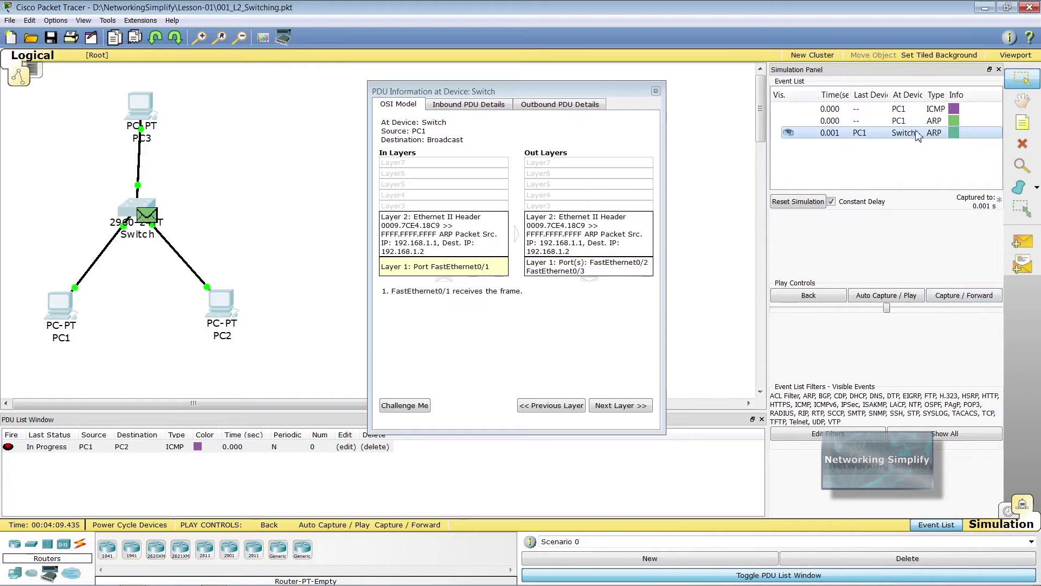
Examine the switch's inbound ARP frame and outgoing ports, then forward the broadcast to PC2 and PC3
left_click(455, 109)
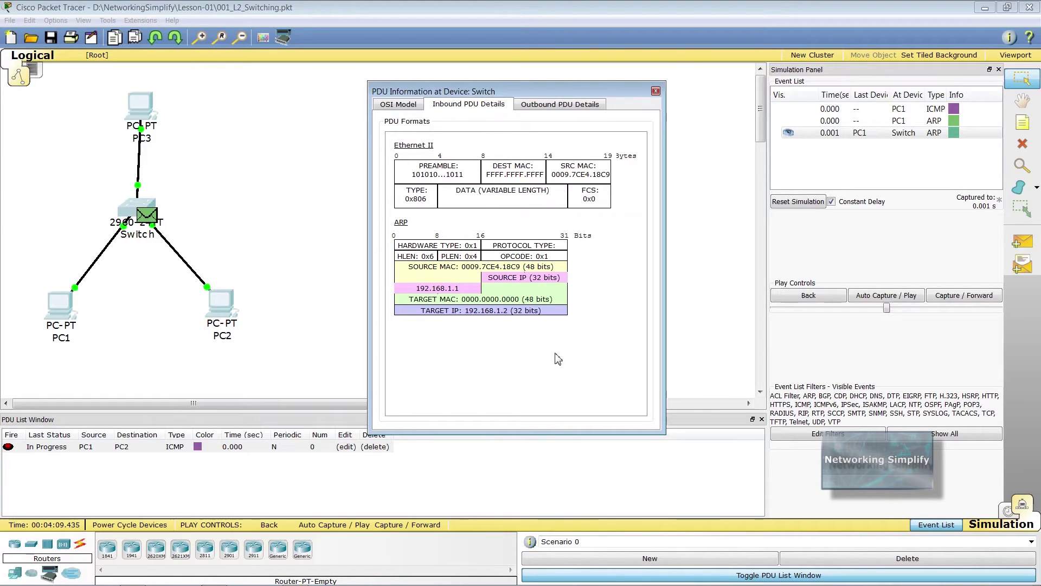
left_click(420, 102)
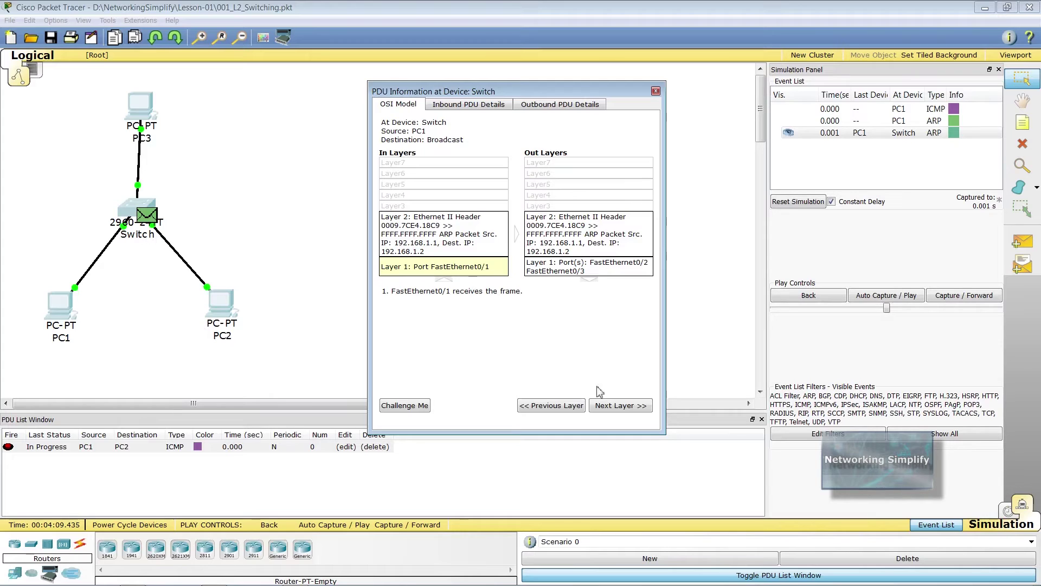
left_click(623, 407)
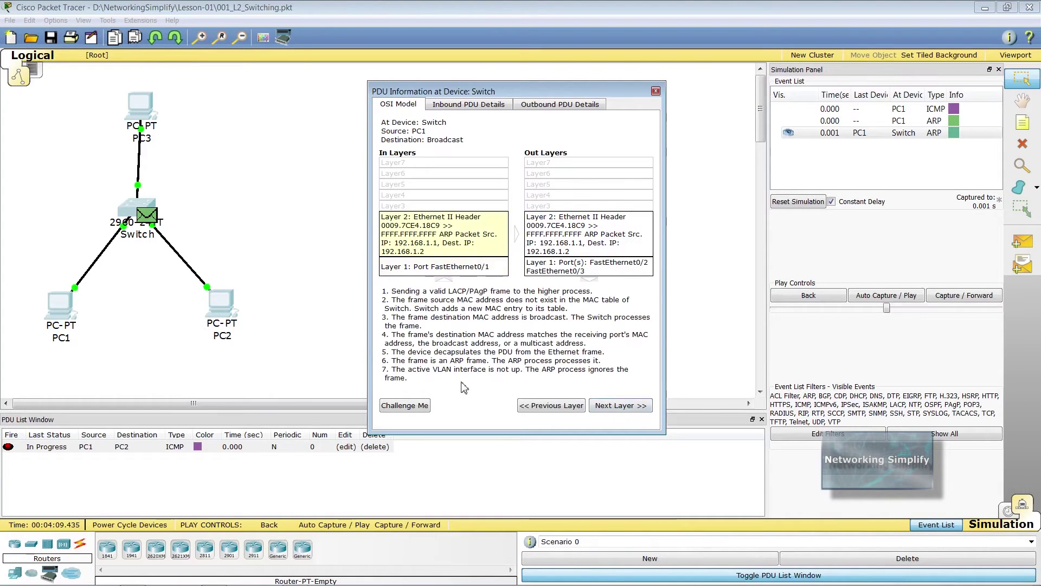
left_click(459, 105)
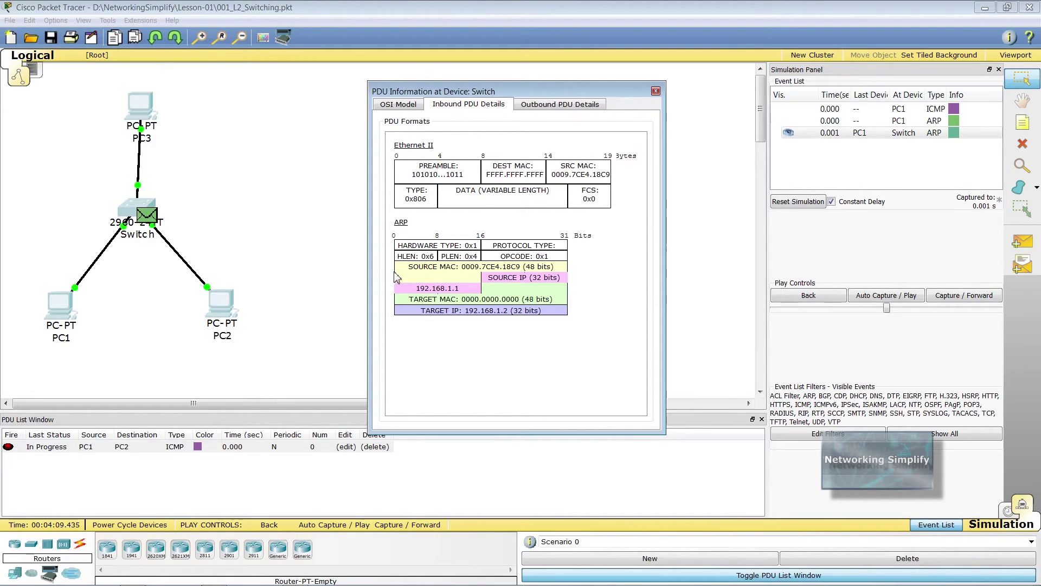
left_click(398, 104)
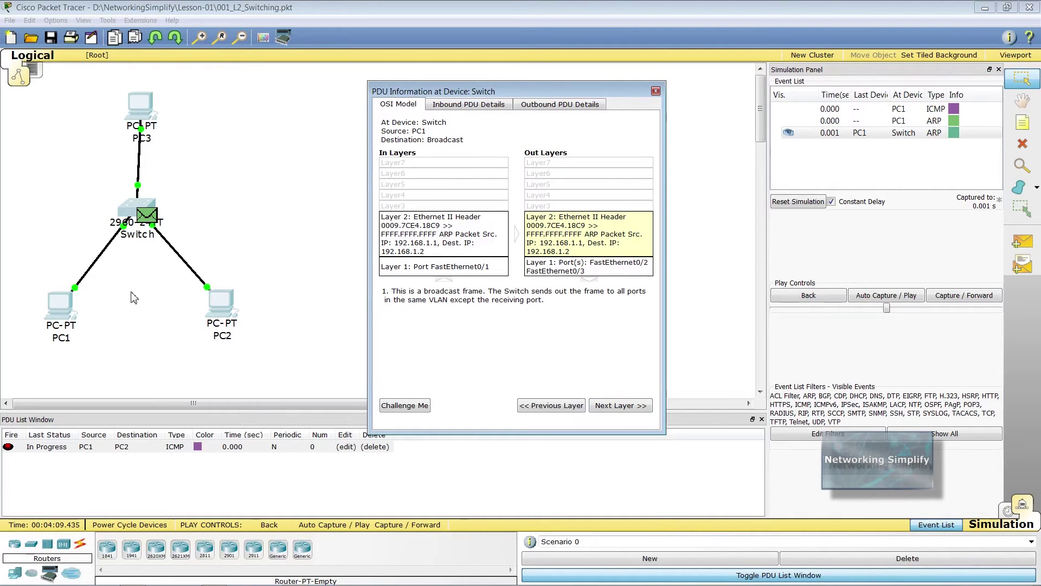
left_click(621, 405)
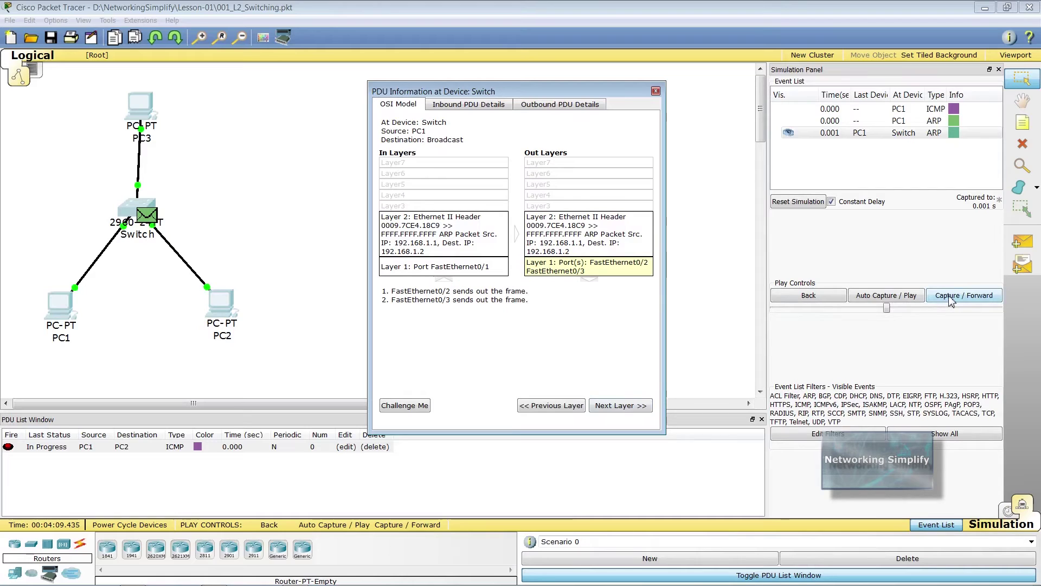
left_click(949, 297)
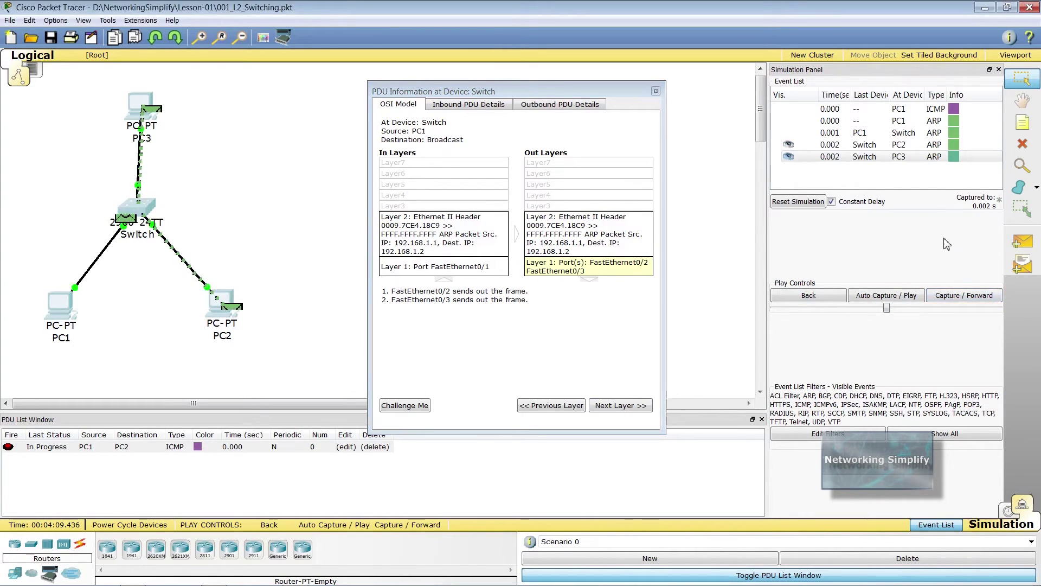
Open the PC2 and PC3 ARP events, view PC3's Inbound PDU Details, and close them
left_click(951, 145)
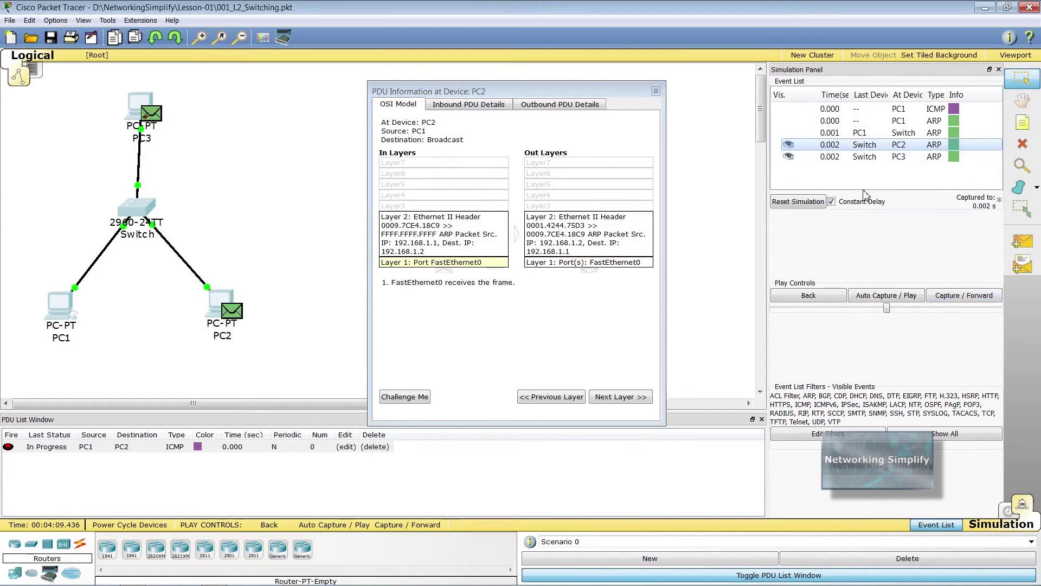
left_click(956, 157)
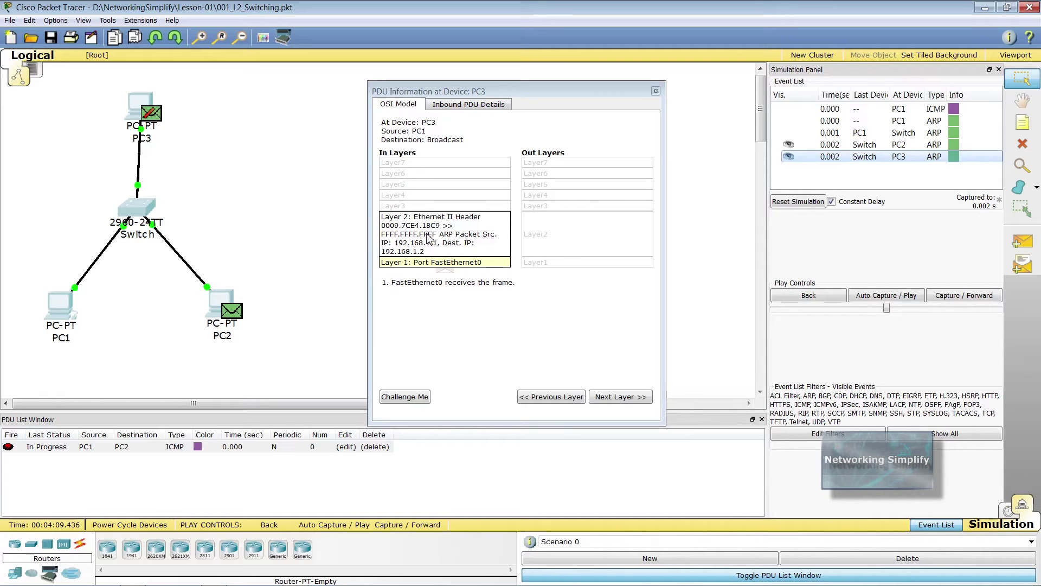
left_click(462, 105)
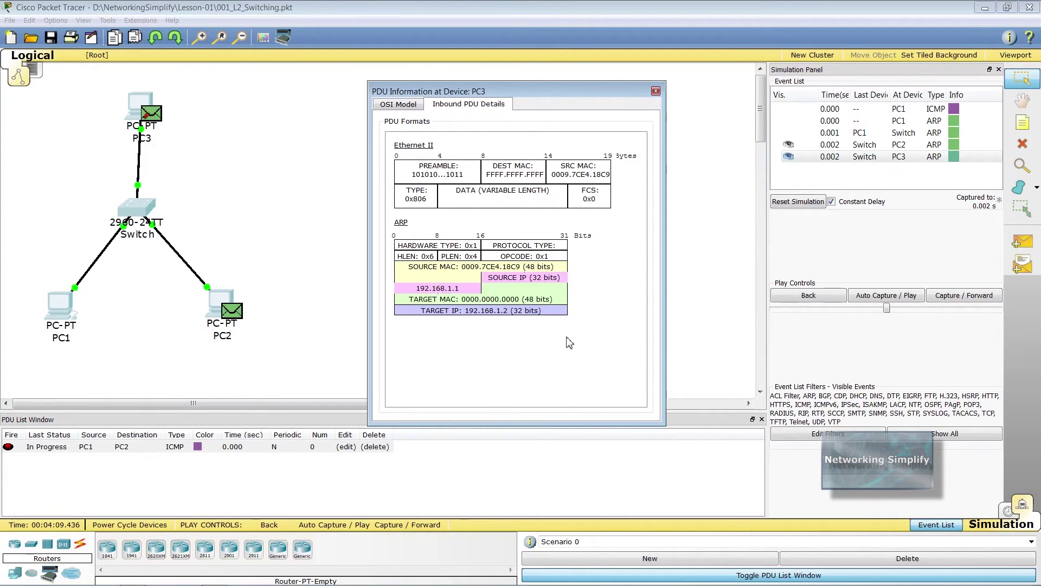
left_click(656, 92)
View PC2's inbound ARP request and outbound ARP reply (opcode 0x2), then close the details
left_click(952, 145)
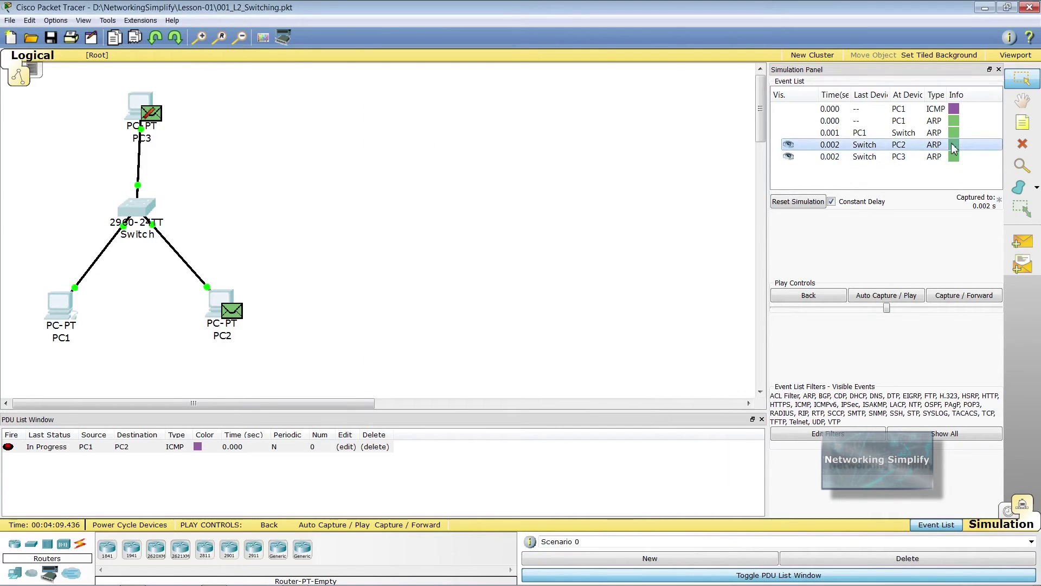
left_click(470, 107)
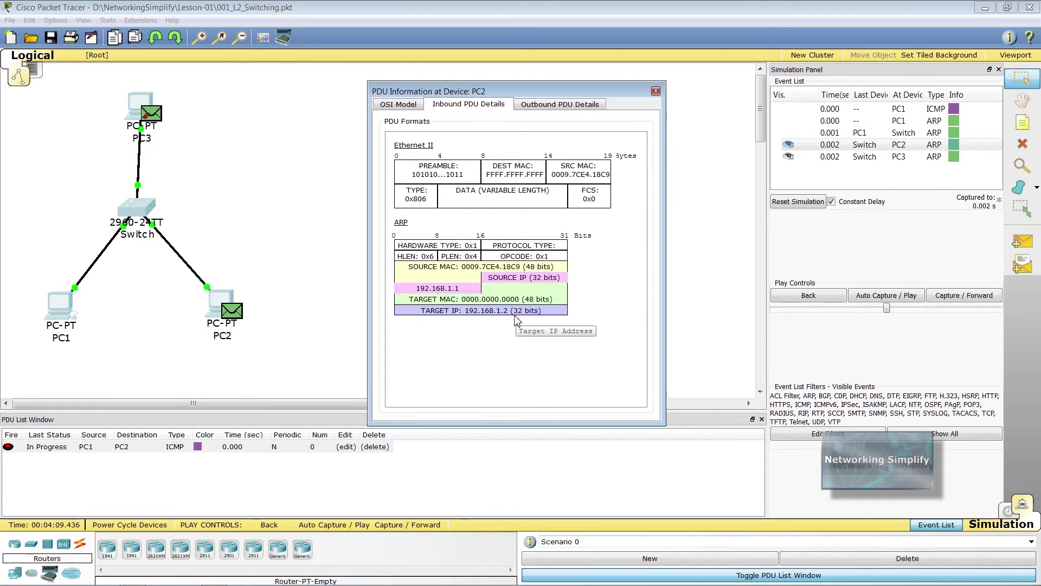
left_click(551, 107)
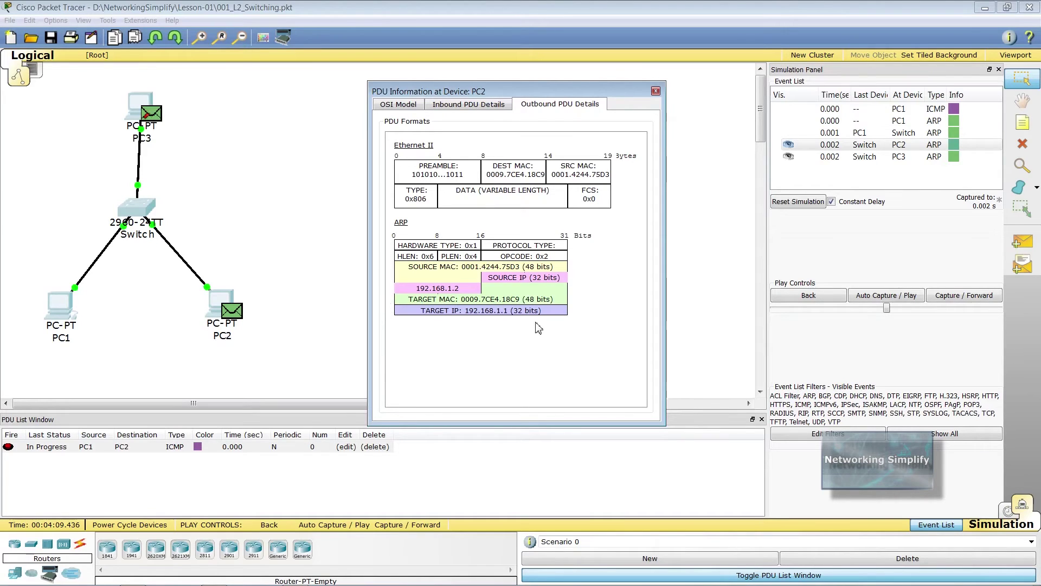
left_click(655, 91)
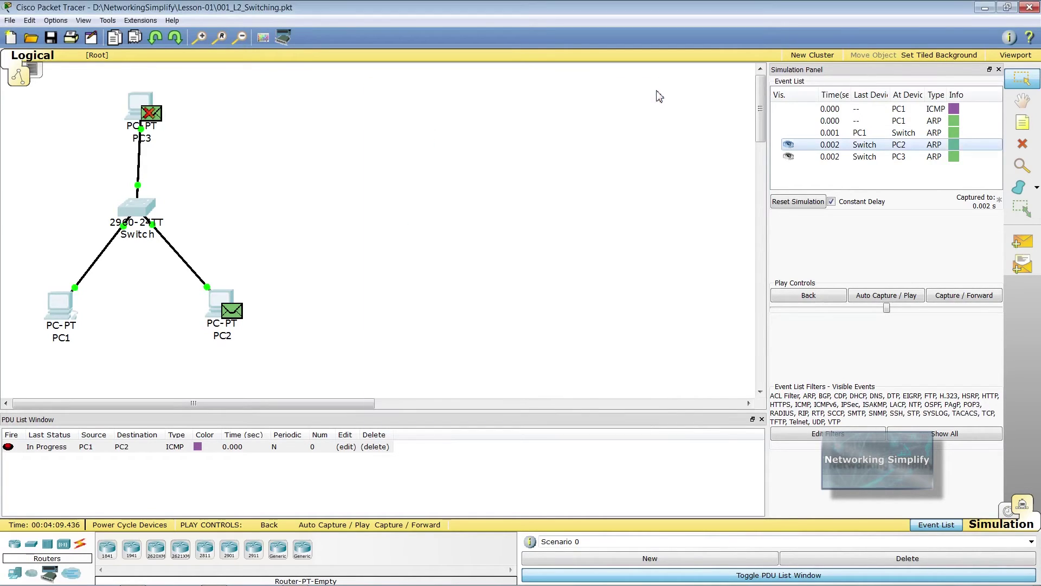
Forward PC2's ARP reply to the switch, inspect its inbound/outbound fields, then forward it to PC1
left_click(955, 300)
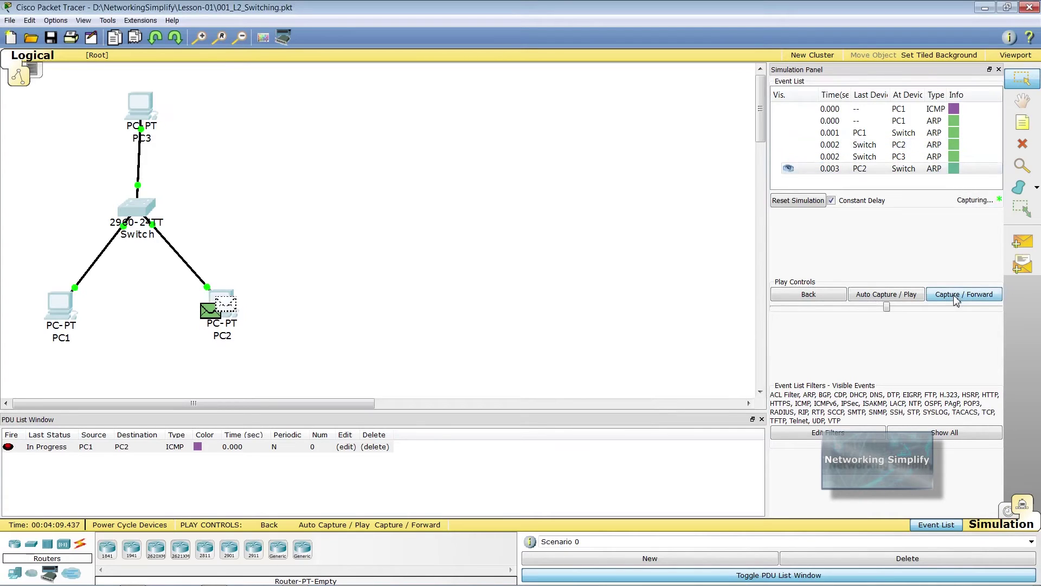
left_click(954, 169)
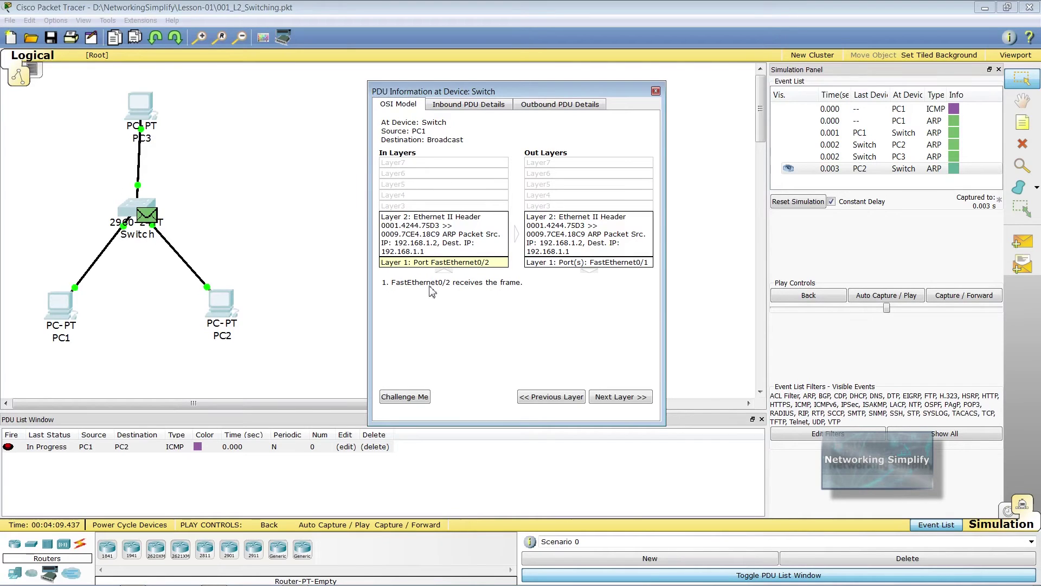
left_click(468, 104)
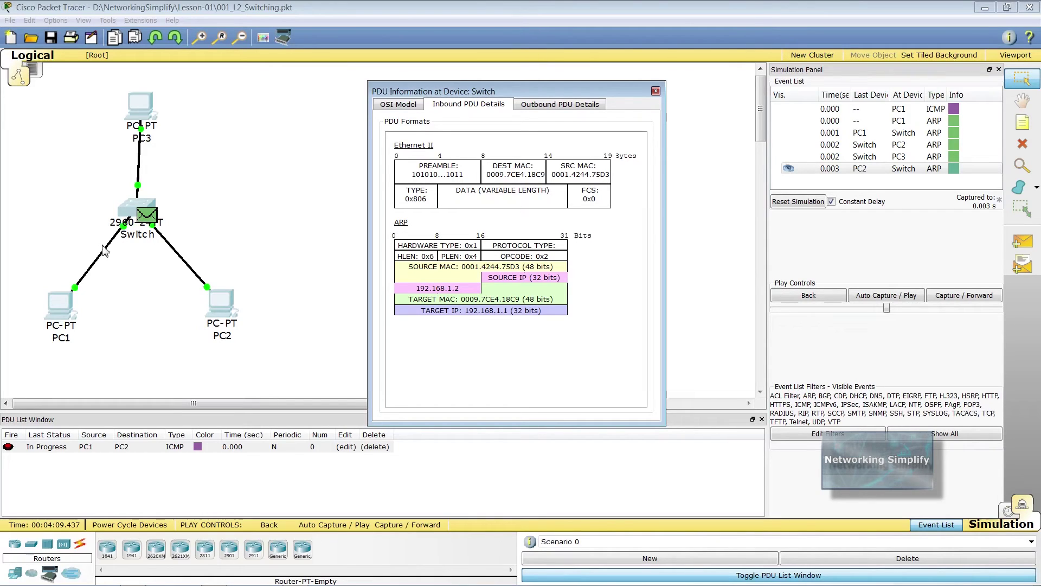
key("ctrl+Tab")
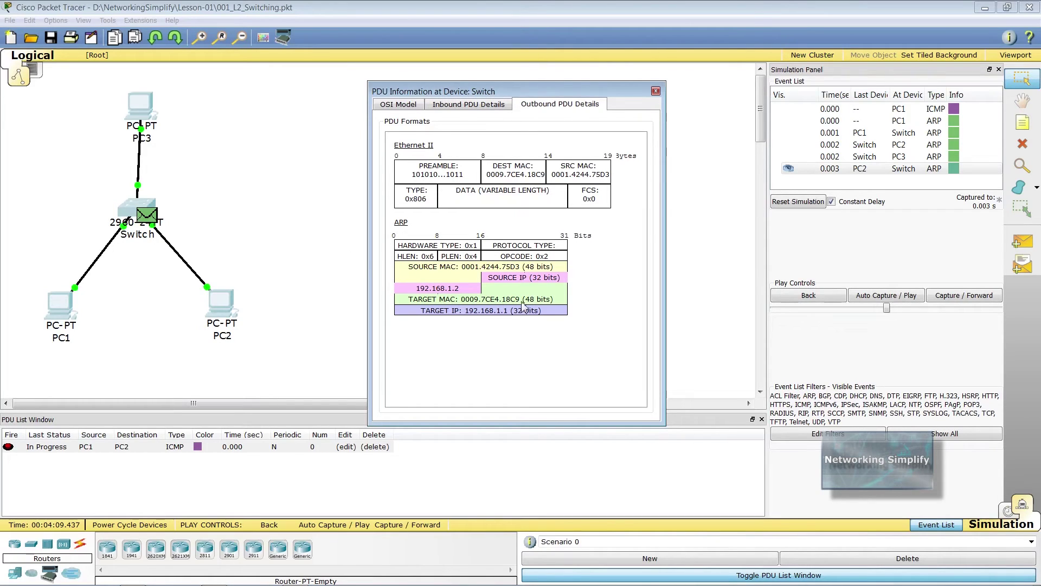
left_click(656, 91)
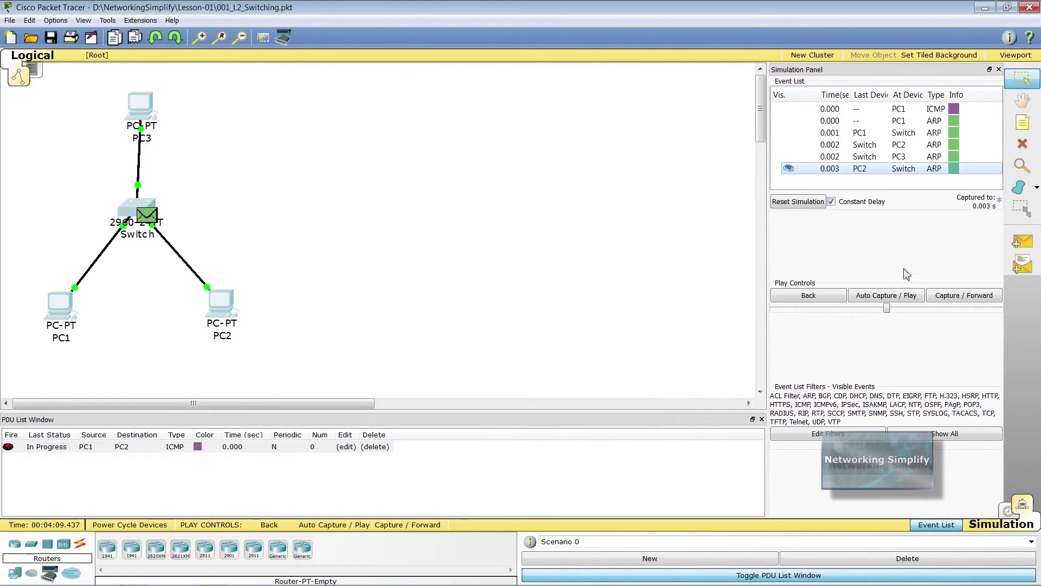
left_click(953, 297)
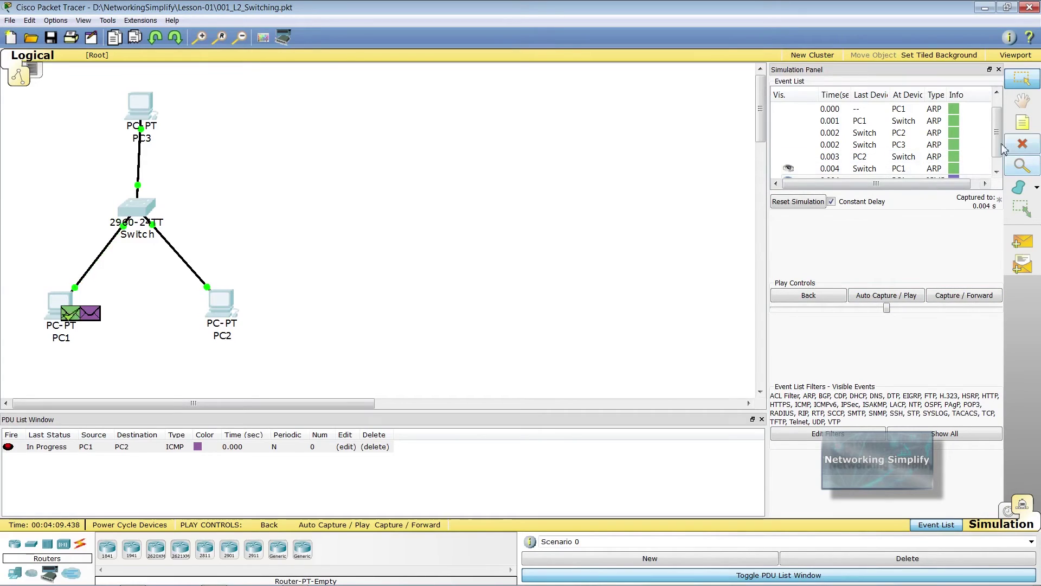
scroll(990, 157, "down", 1)
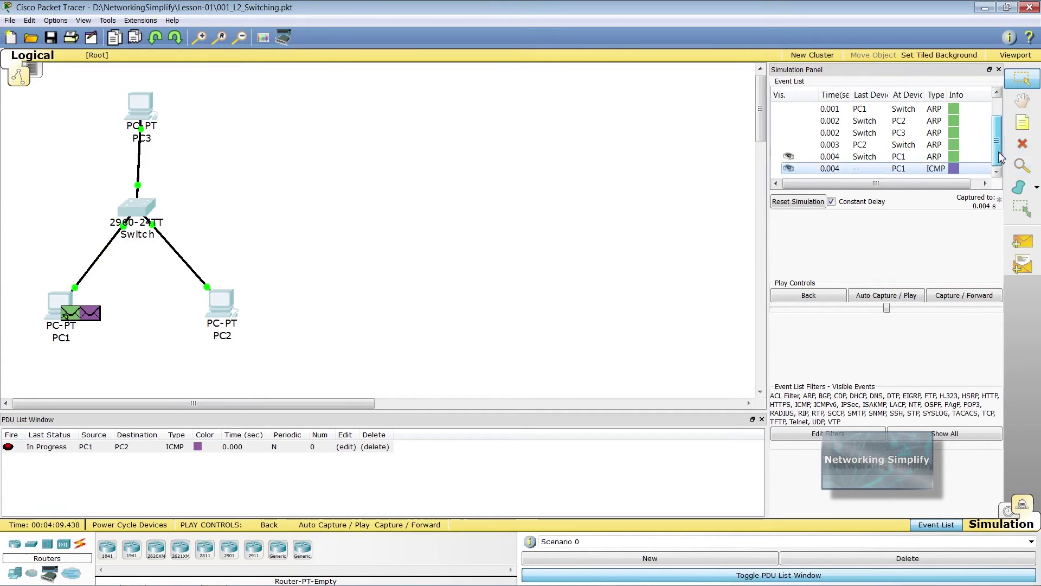
View the 0.004 ARP reply's Inbound PDU Details at PC1, then open the 0.004 ICMP event
left_click(954, 158)
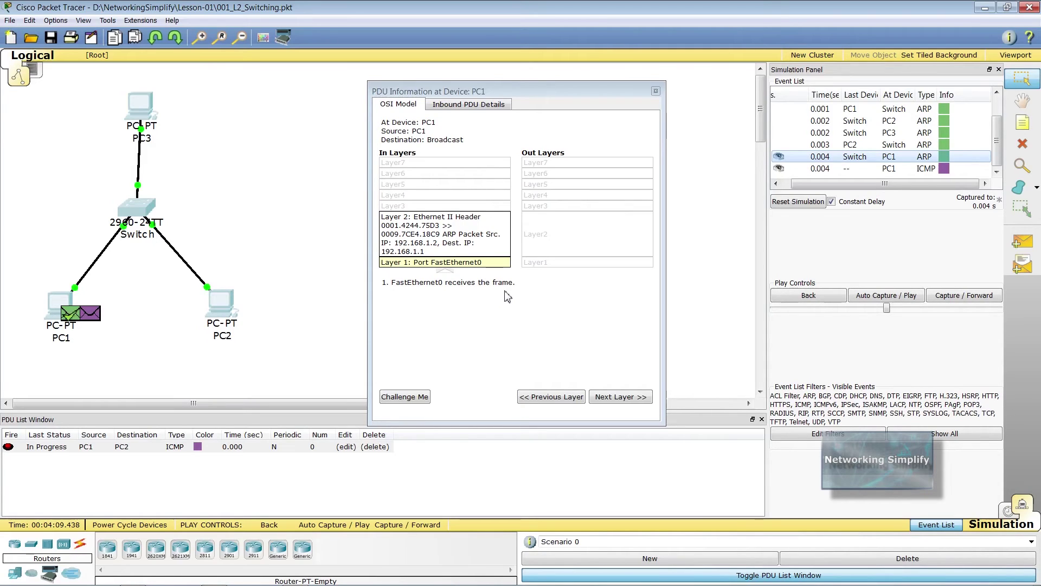
left_click(461, 104)
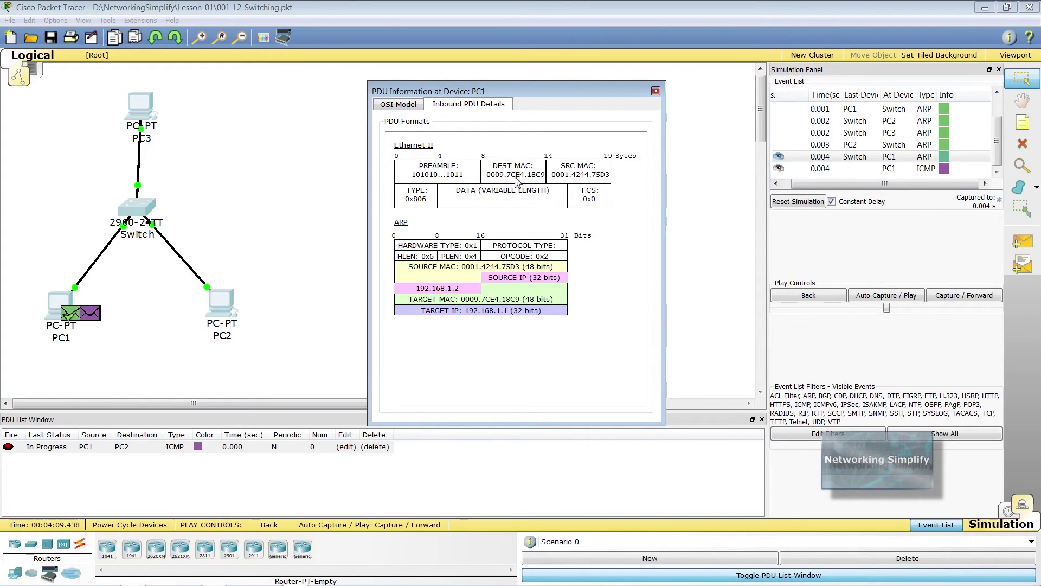
left_click(944, 169)
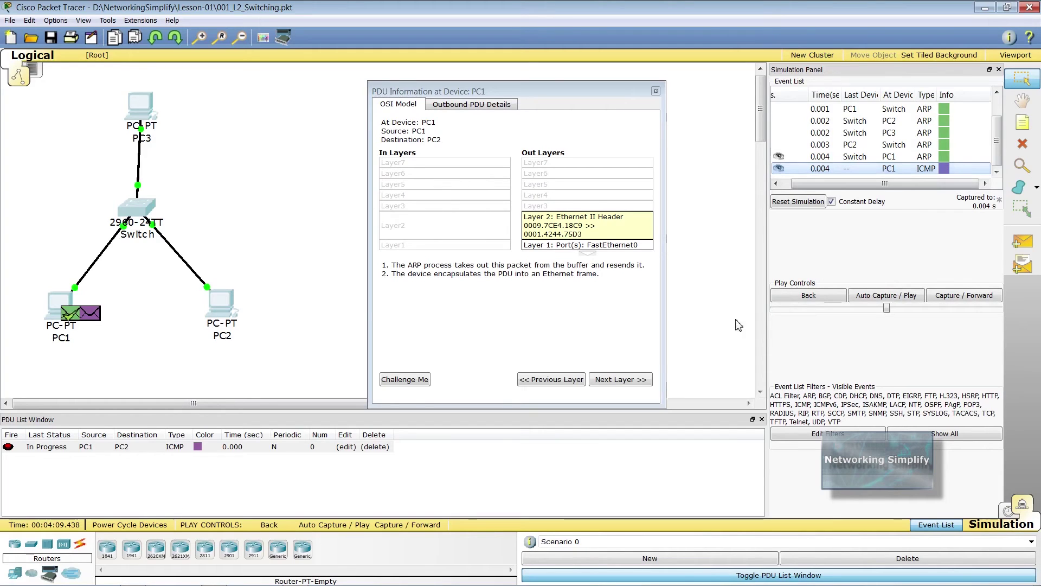
Step to Layer 1, forward the ICMP frame to the switch, and open the 0.005 event
left_click(621, 379)
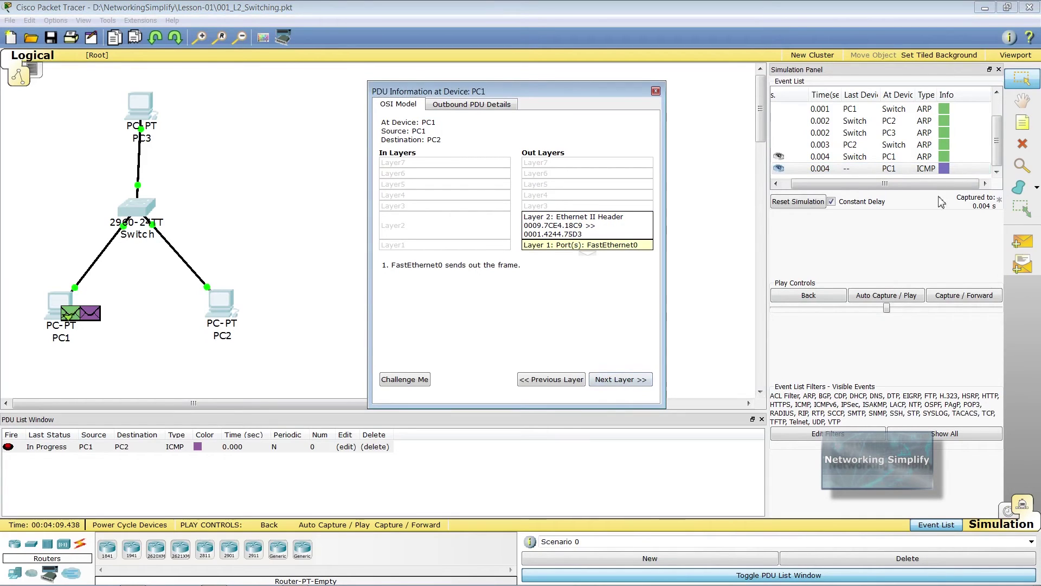
left_click(957, 297)
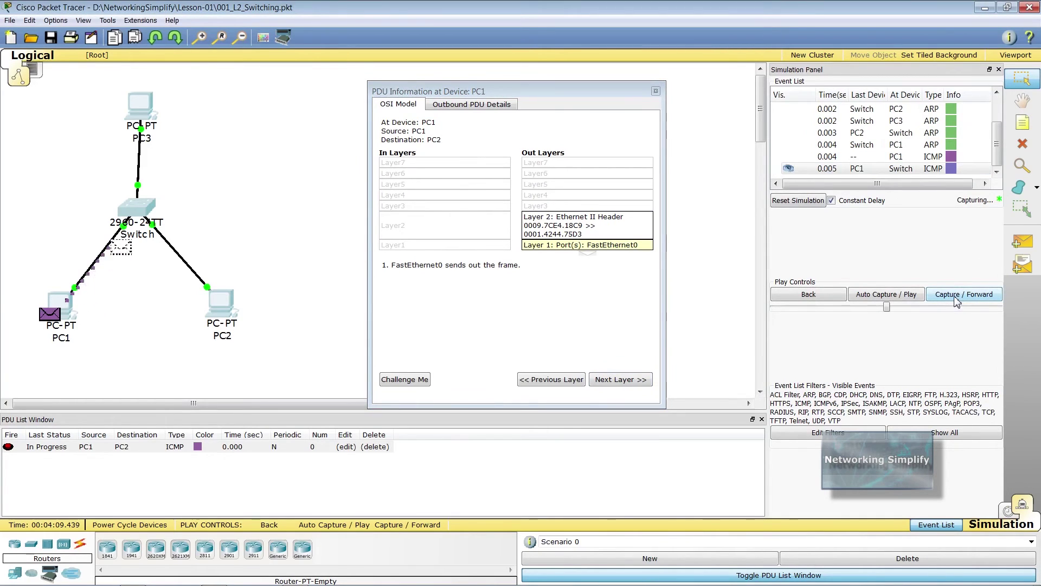
left_click(655, 91)
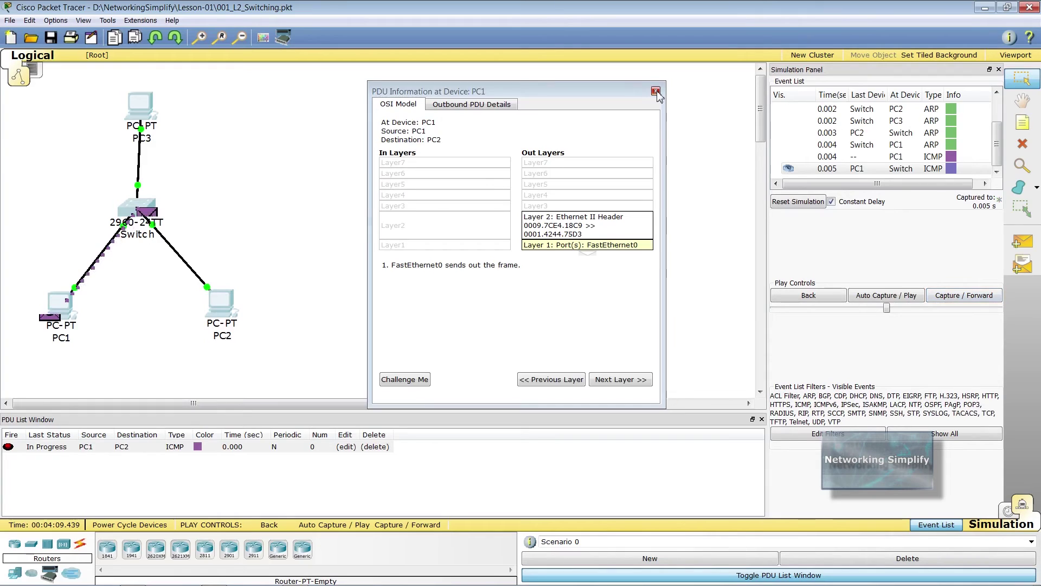
left_click(952, 169)
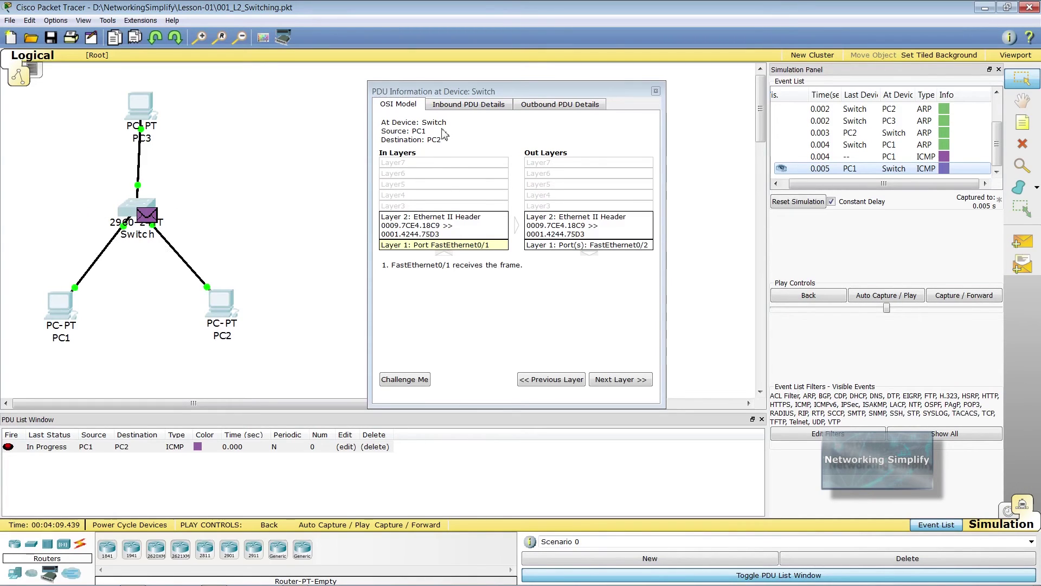
Check the switch's received frame fields, step through its layers to sending out FastEthernet0/2, then close
left_click(466, 107)
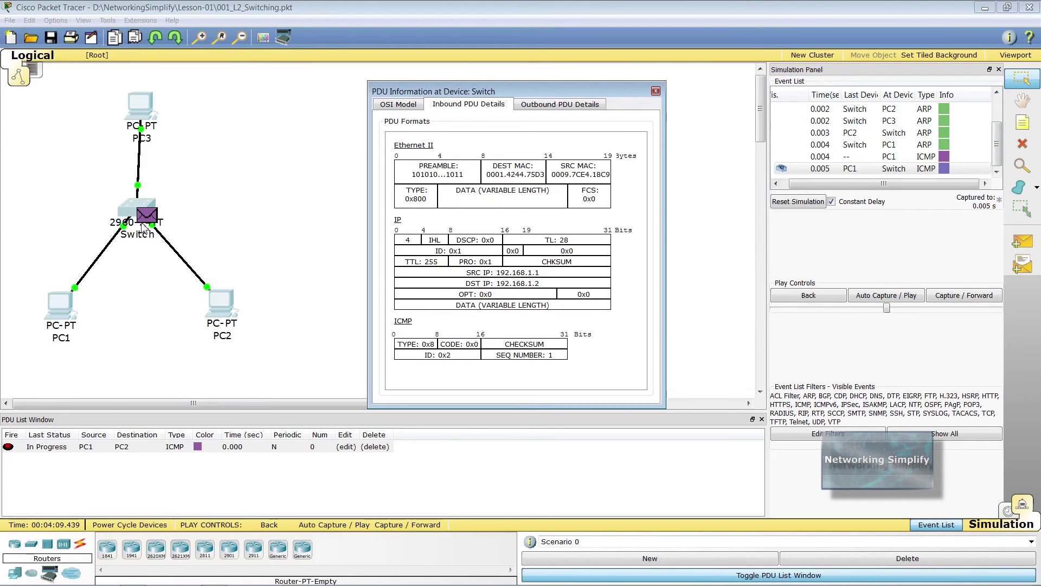
left_click(404, 105)
left_click(617, 376)
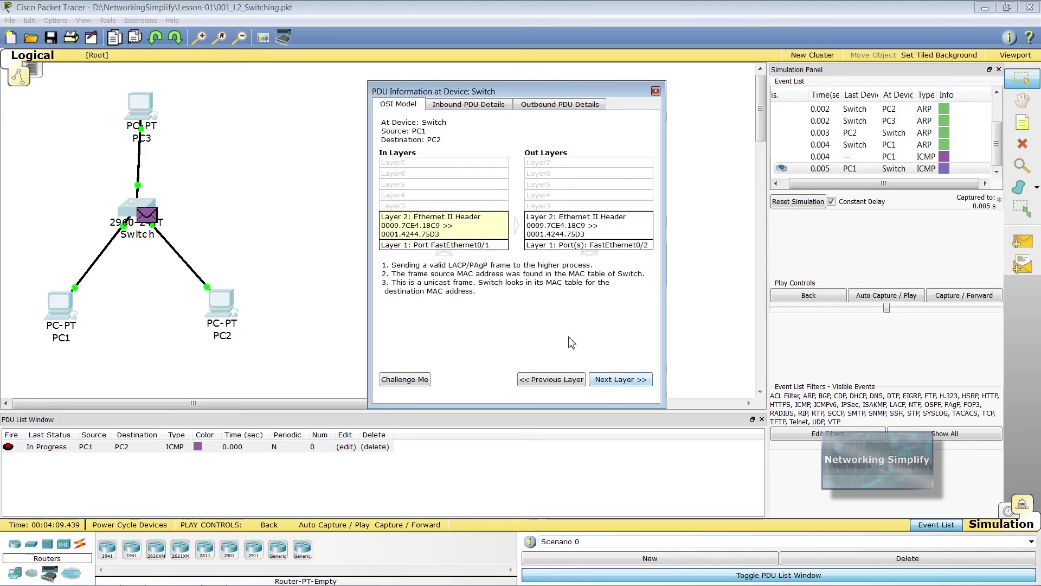
left_click(619, 379)
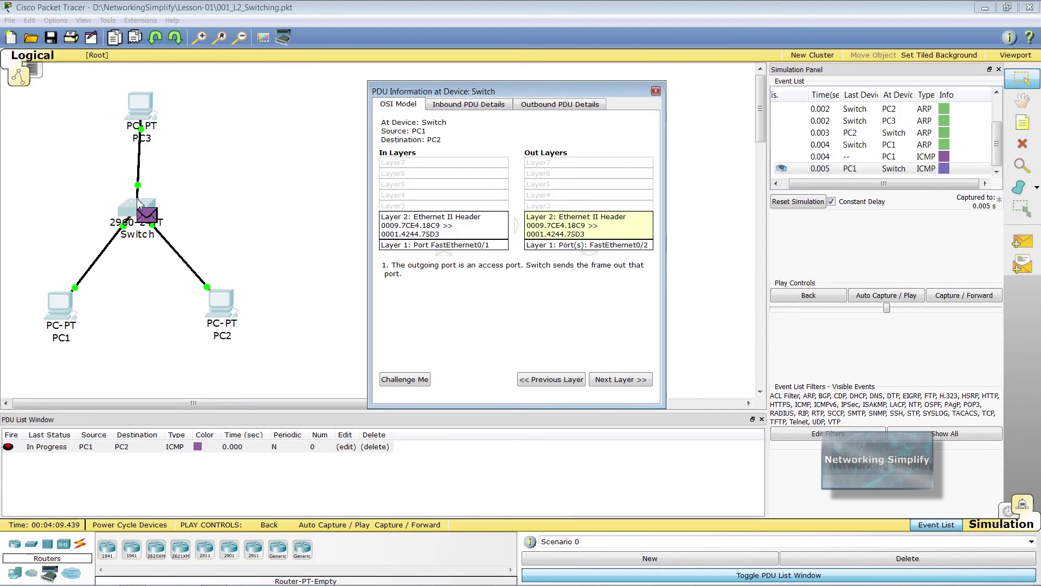
left_click(611, 383)
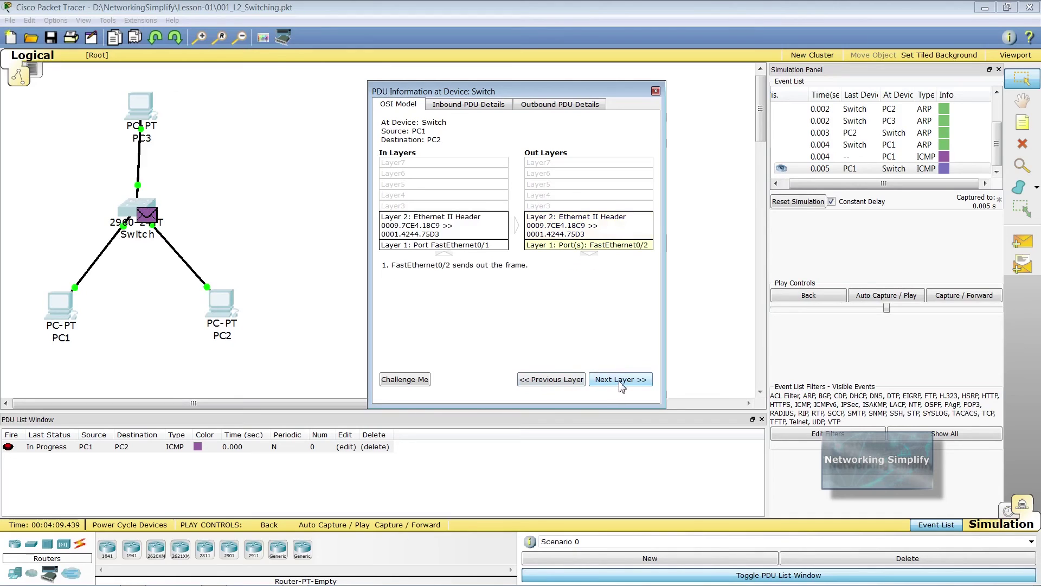
left_click(657, 92)
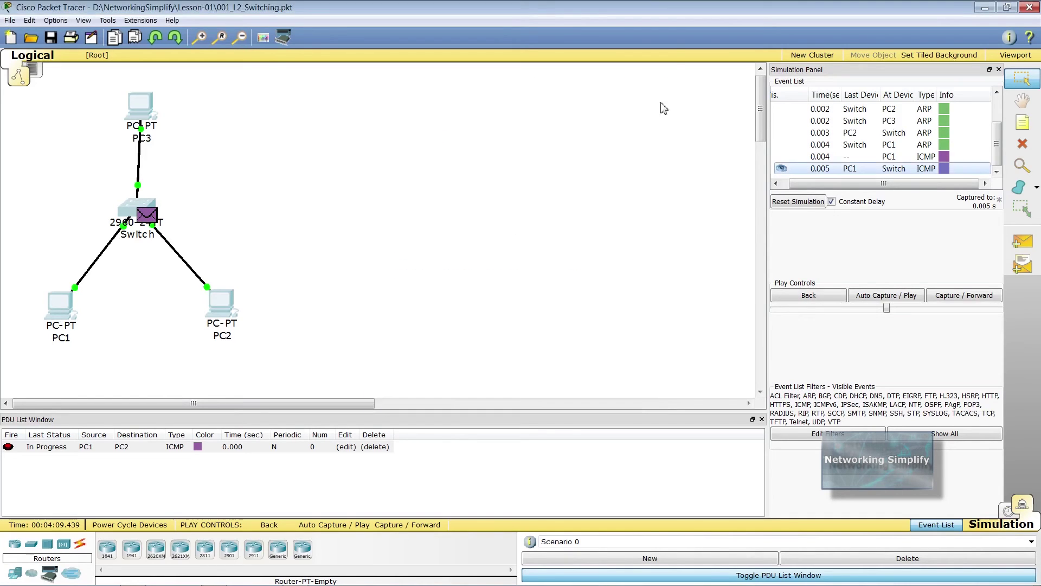
Forward the echo request to PC2 and show PC2's received fields at 0.006 s (ICMP type 0x8)
left_click(967, 299)
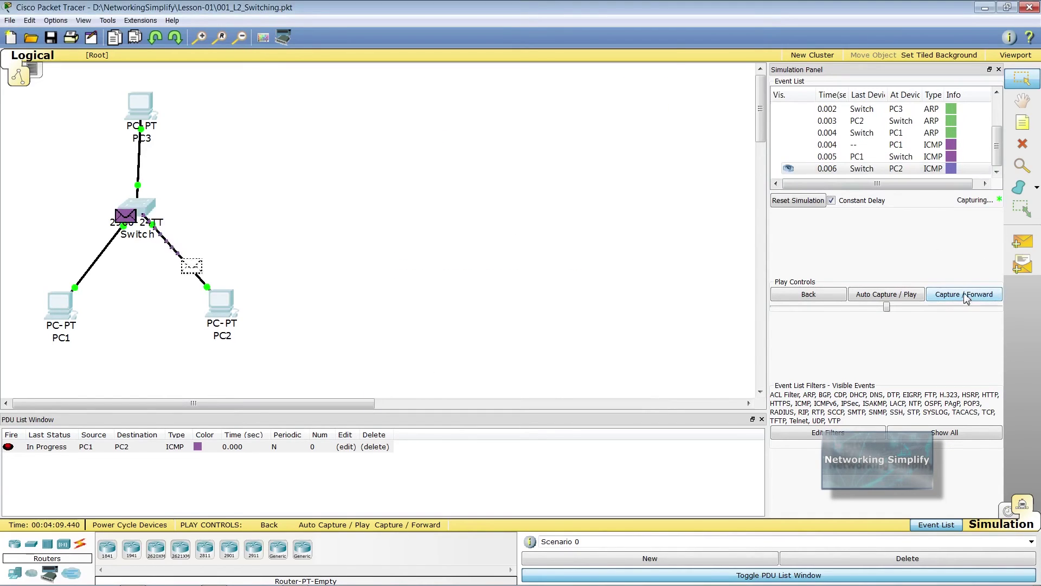
left_click(952, 169)
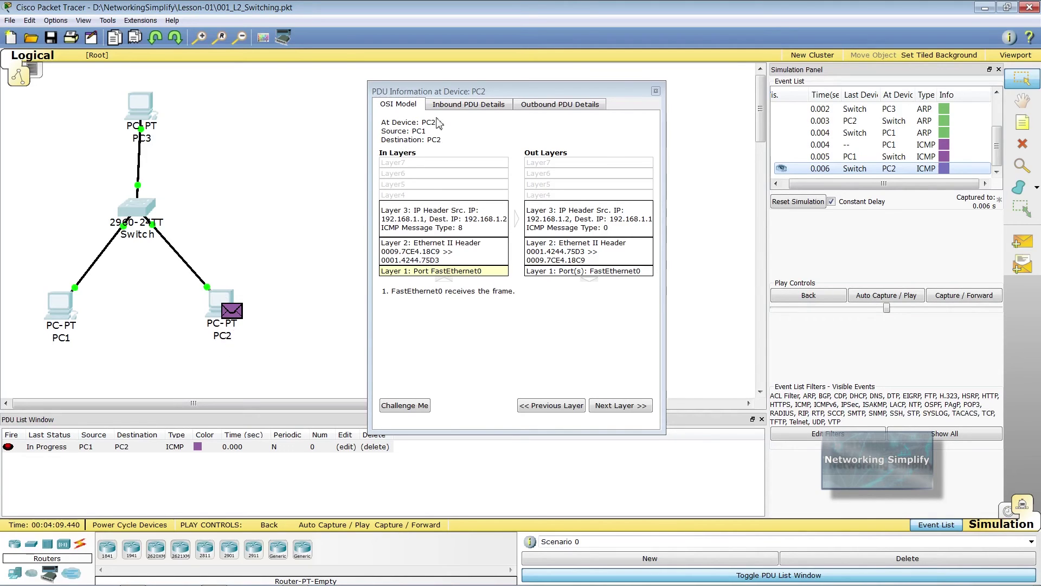
left_click(468, 105)
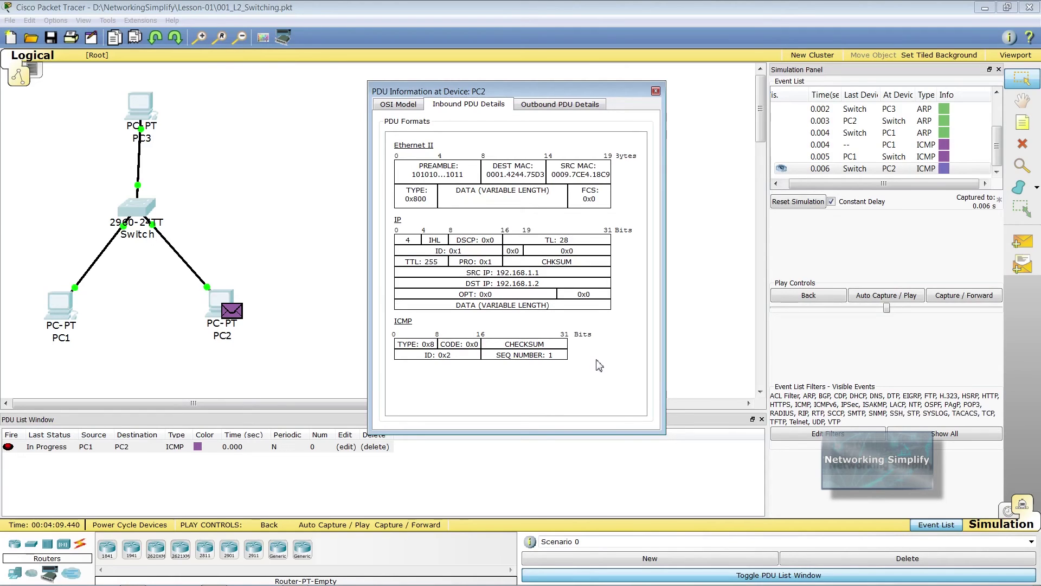
Compare PC2's outgoing echo reply fields with its OSI Model view, then reopen PC2's details
left_click(559, 106)
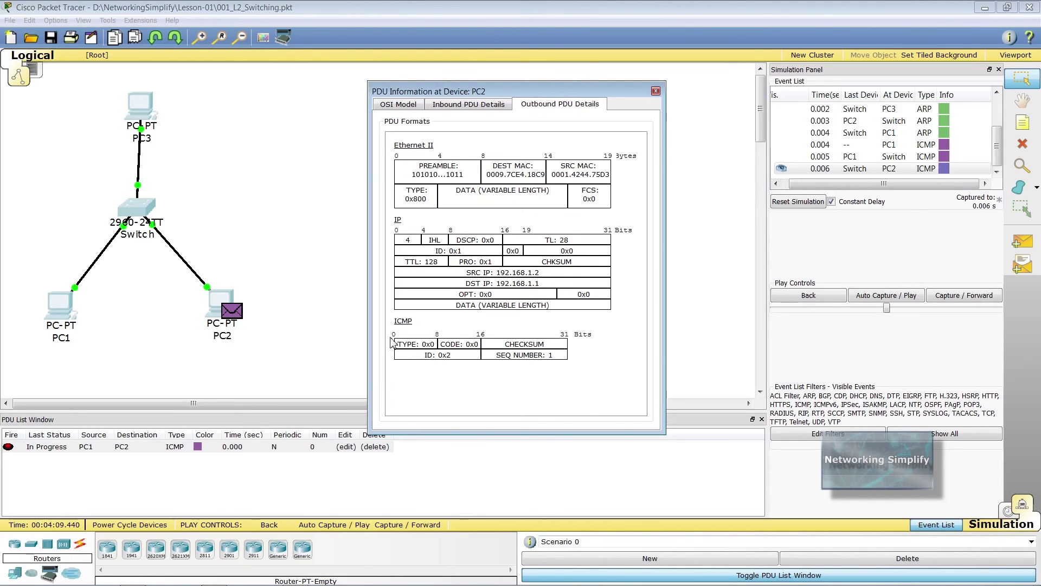
left_click(398, 105)
left_click(657, 93)
left_click(945, 169)
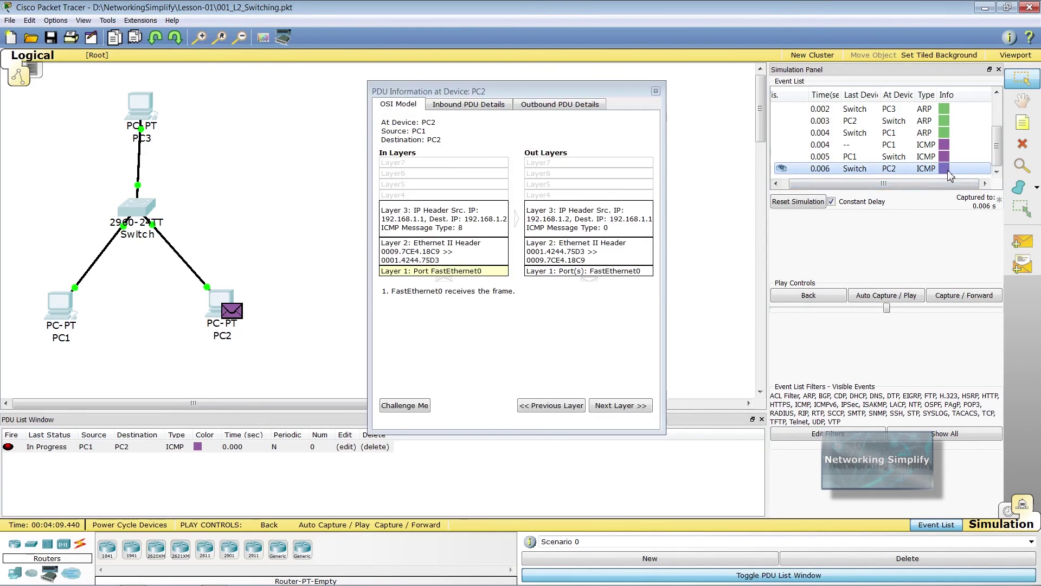
Recheck the echo reply fields, step through all of PC2's incoming and outgoing layers, then close
left_click(566, 108)
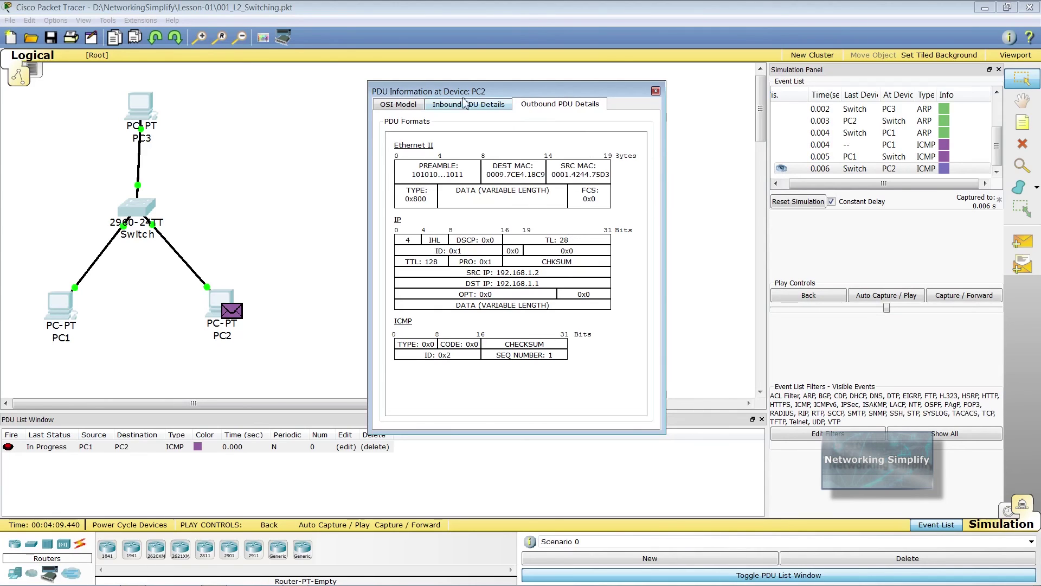
left_click(410, 108)
left_click(620, 409)
left_click(621, 410)
left_click(621, 410)
left_click(621, 410)
left_click(621, 411)
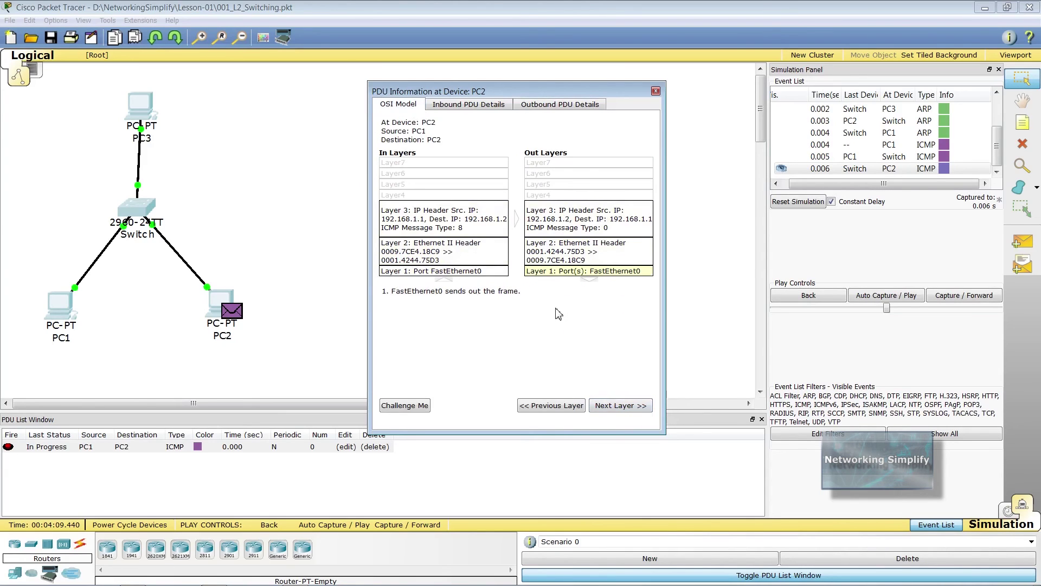
left_click(656, 91)
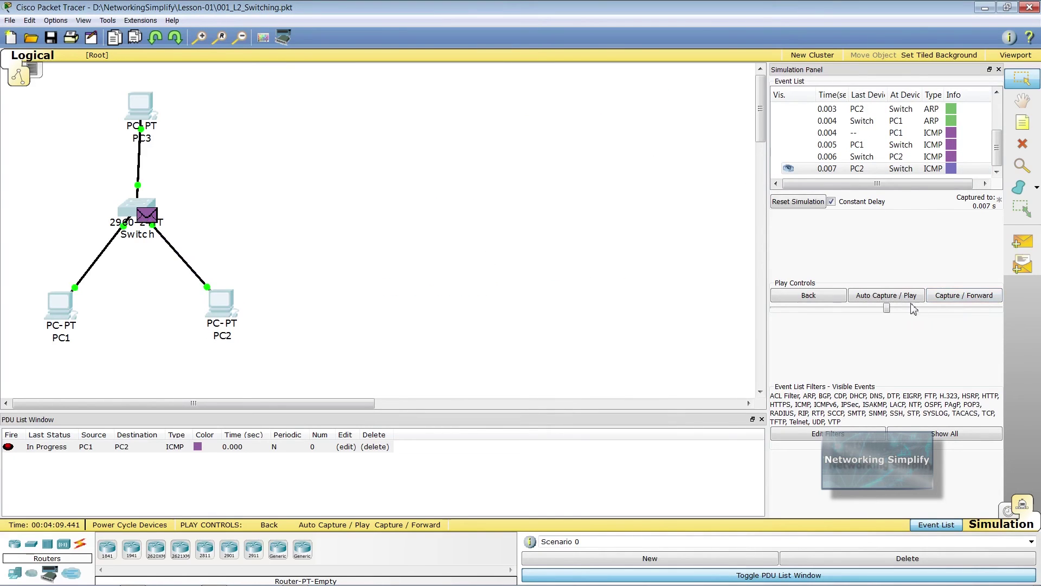
Review the switch's received echo reply at 0.007 s (ICMP type 0x0, 192.168.1.2 to 192.168.1.1), then close it
left_click(951, 168)
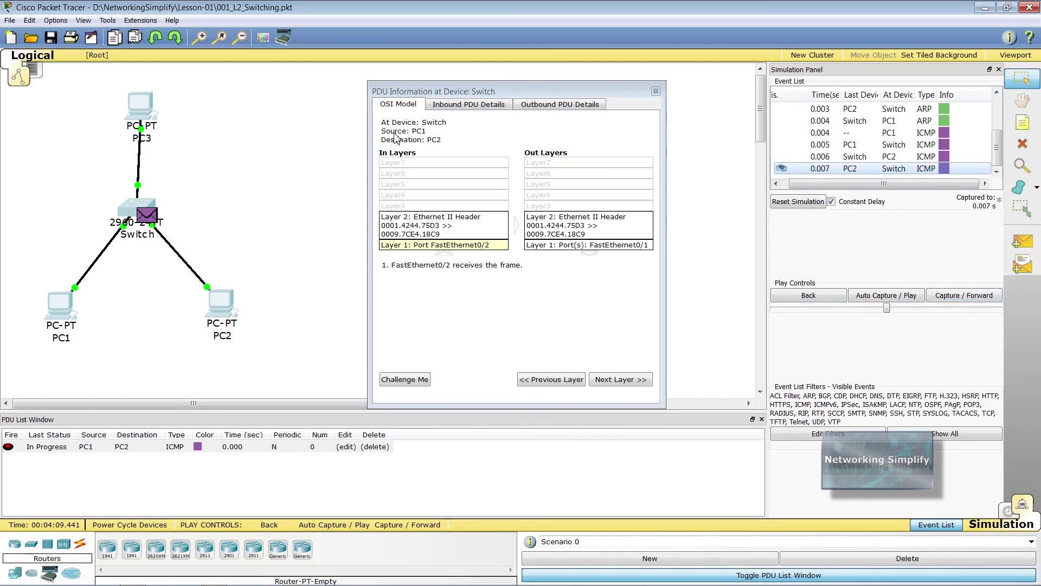
left_click(547, 379)
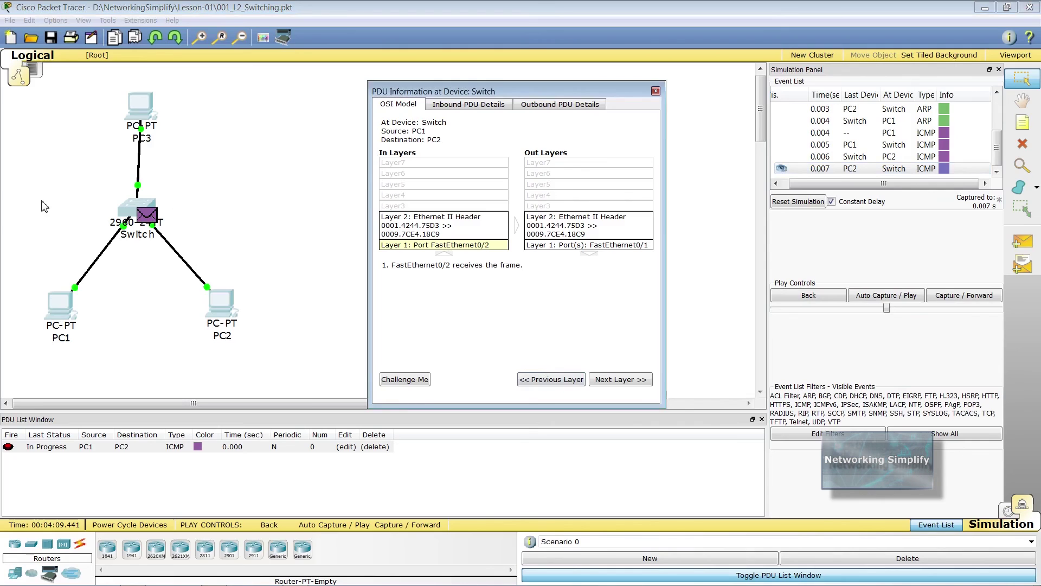
left_click(468, 106)
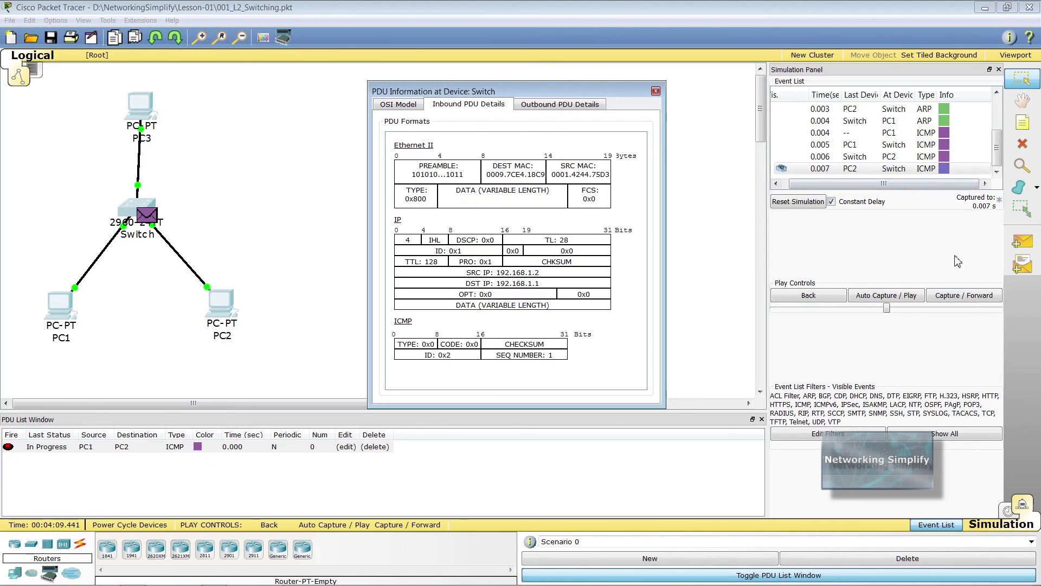
left_click(656, 91)
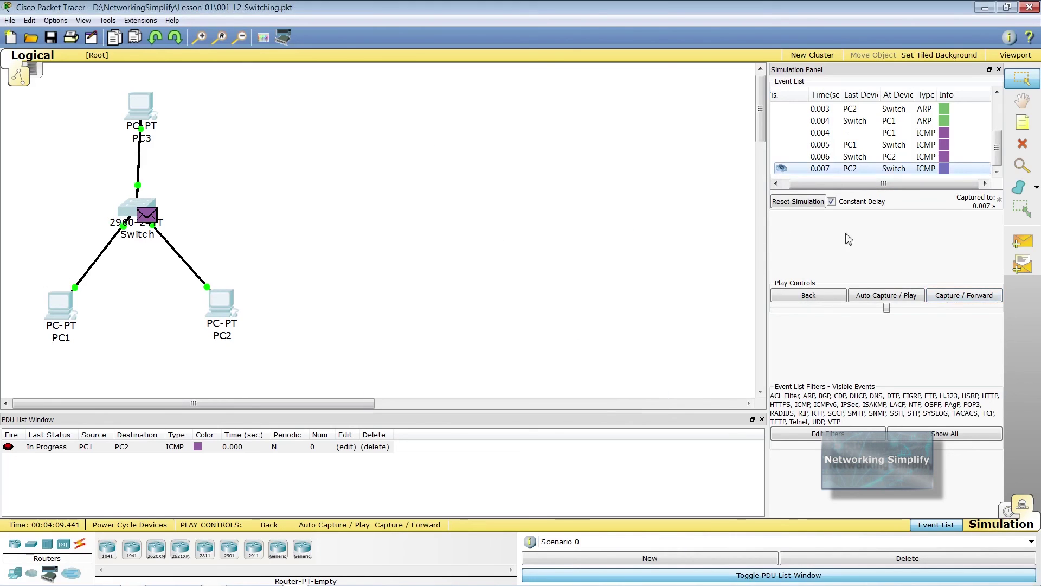
Forward the echo reply to PC1 and show PC1's received reply fields at 0.008 s
left_click(953, 295)
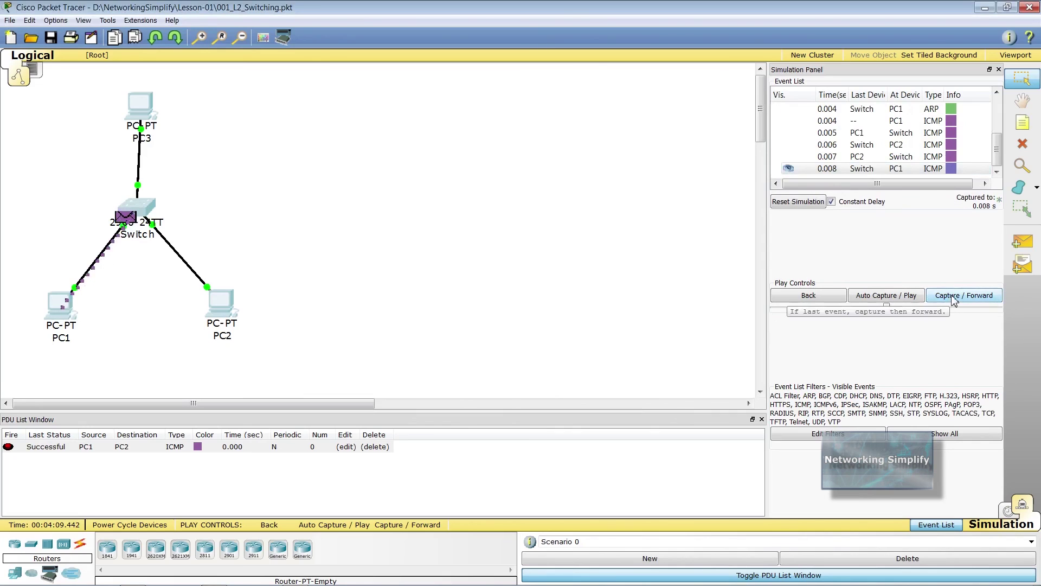
left_click(952, 169)
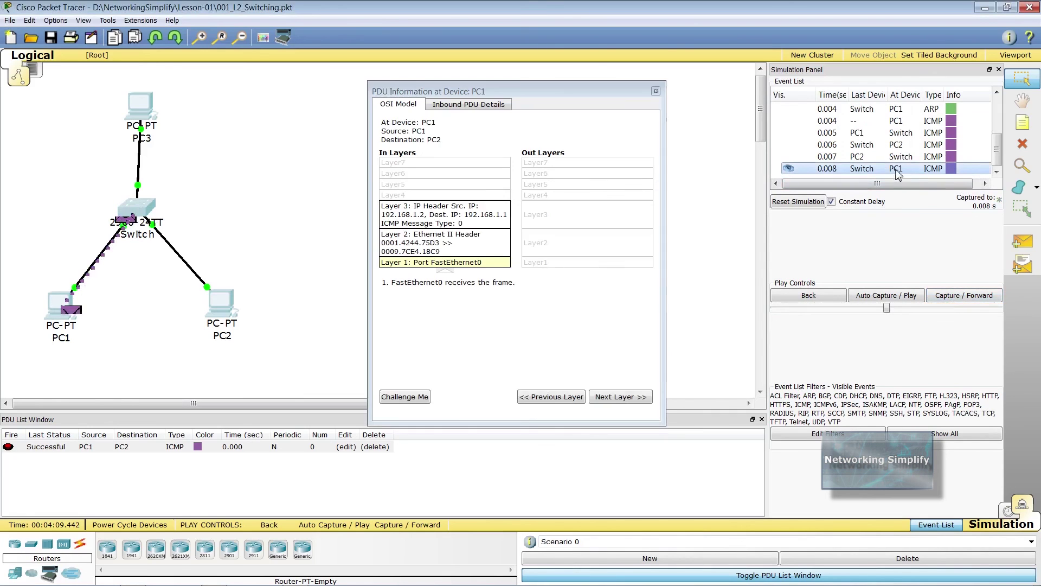
left_click(460, 107)
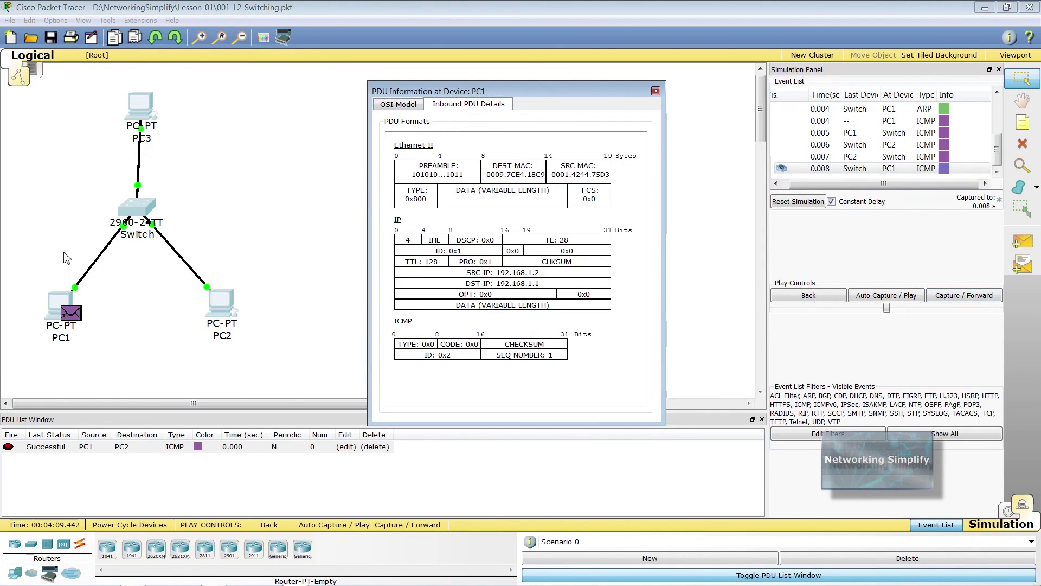